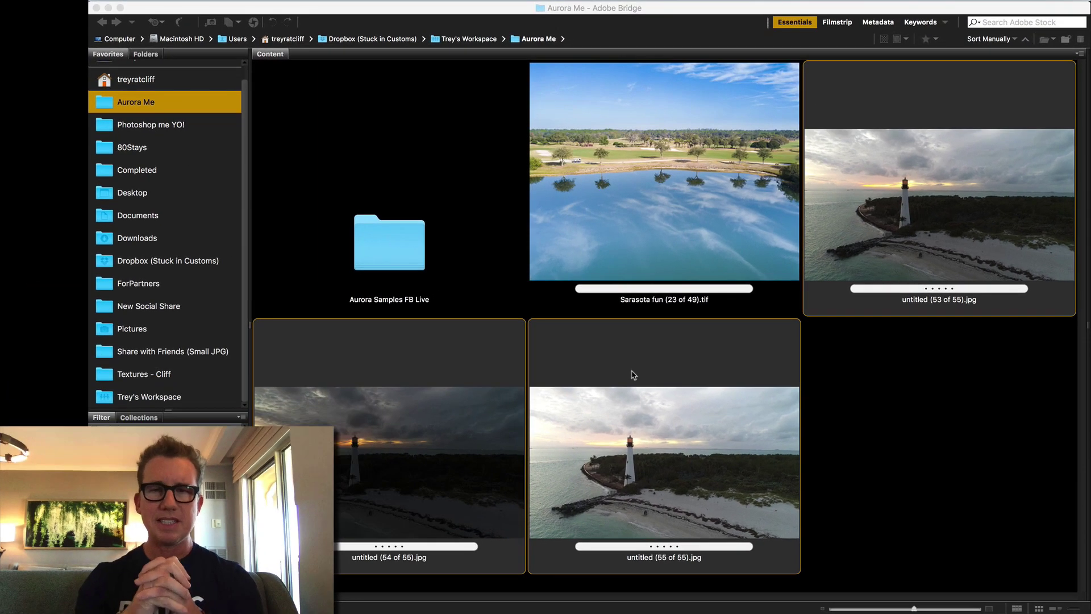
- Select lighthouse exposures 53, 54 and 55 of 55 in Bridge and drop them onto Aurora HDR
left_click(862, 422)
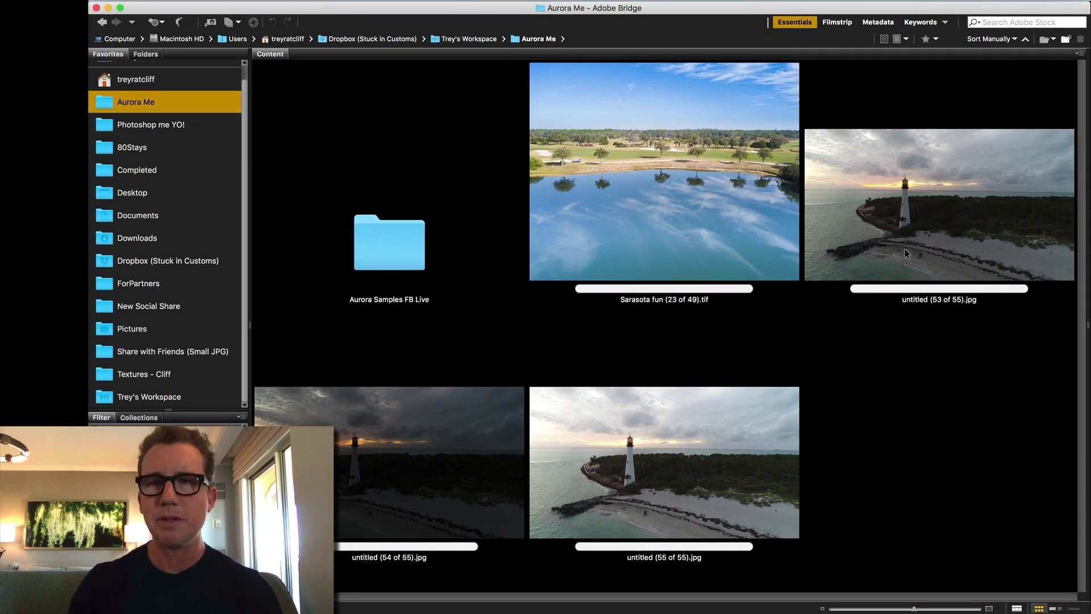
left_click(907, 251)
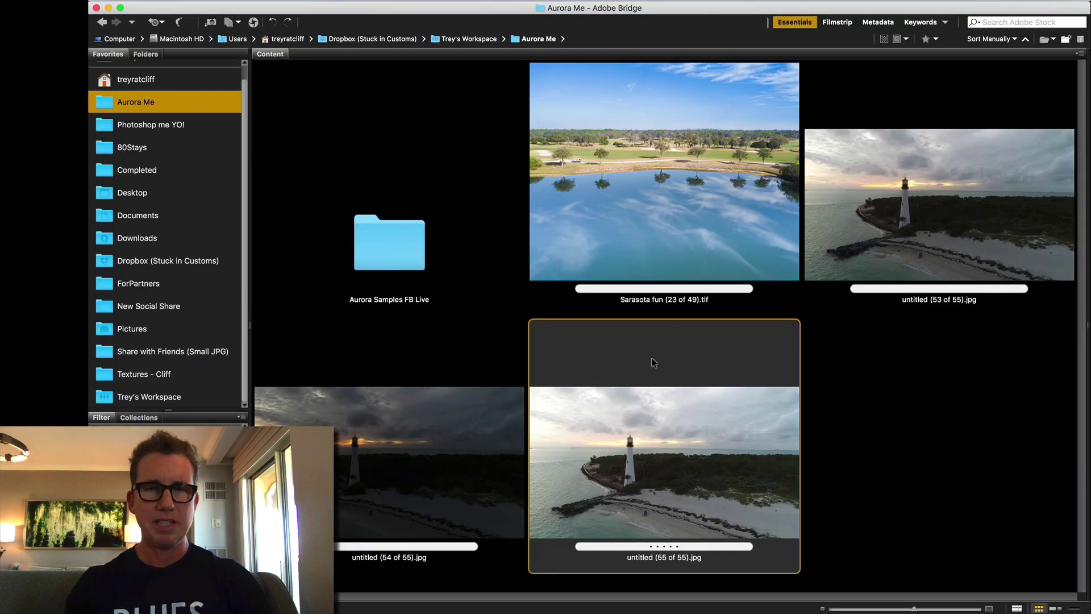
left_click(495, 445, "super")
left_click(935, 195, "super")
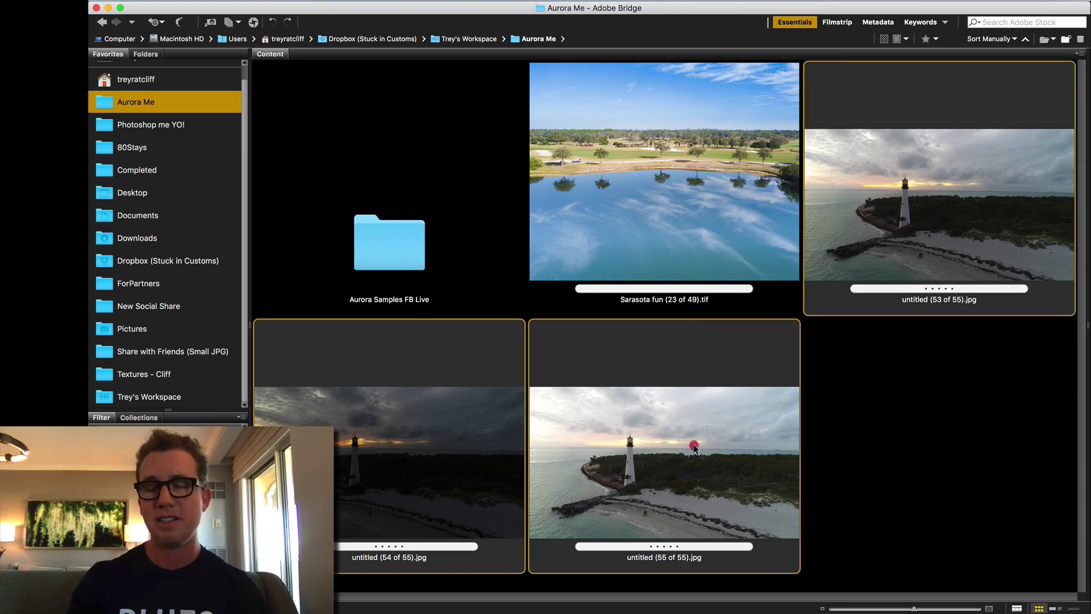
left_click_drag(694, 448, 308, 600)
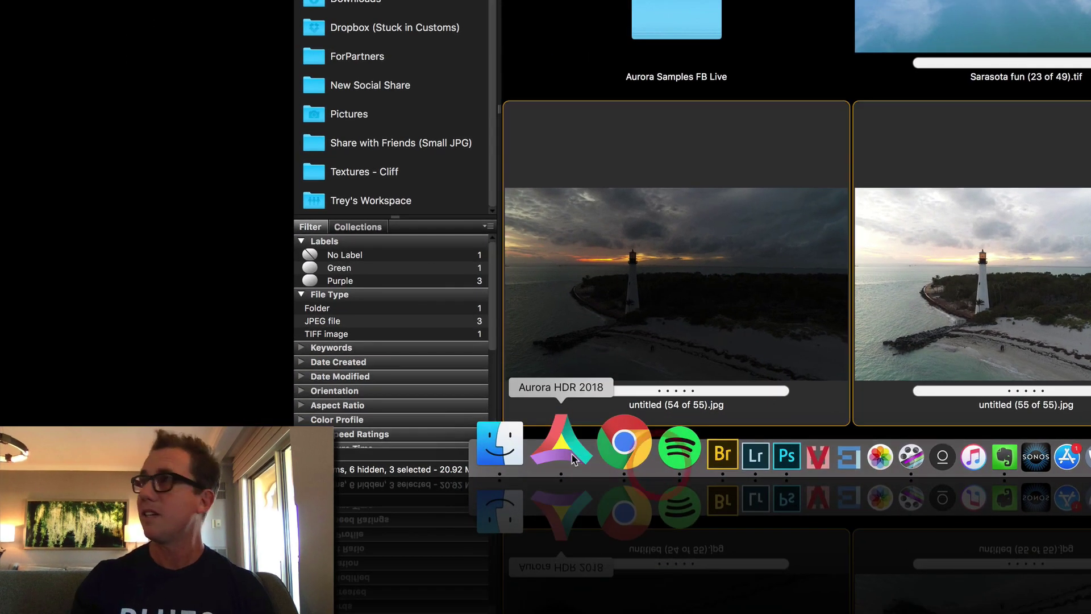
left_click_drag(572, 459, 571, 458)
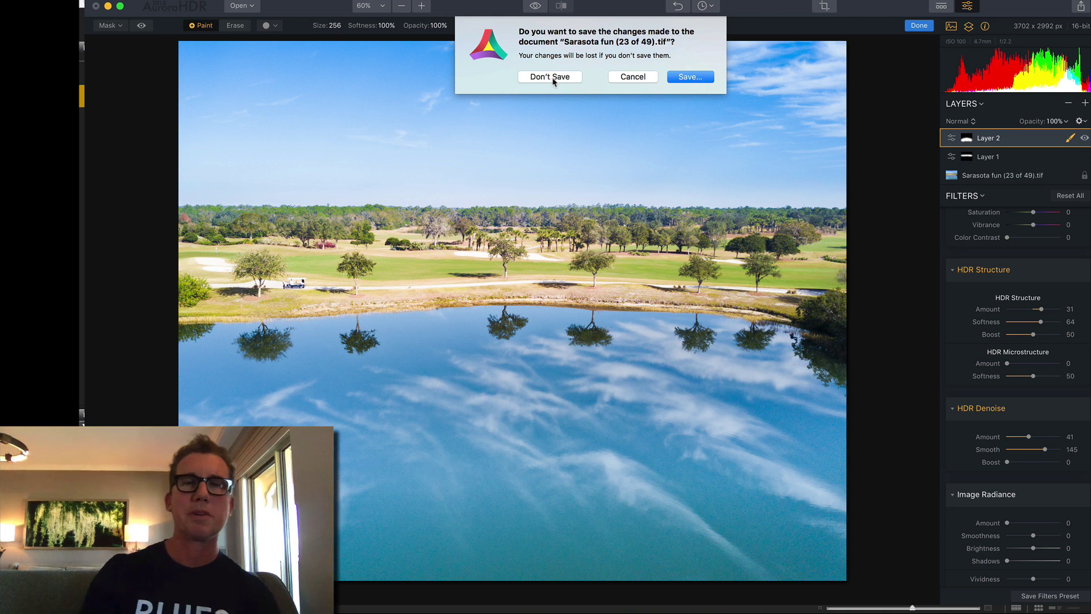
- Discard the Sarasota edits and create an HDR from the three exposures with Alignment enabled
left_click(551, 77)
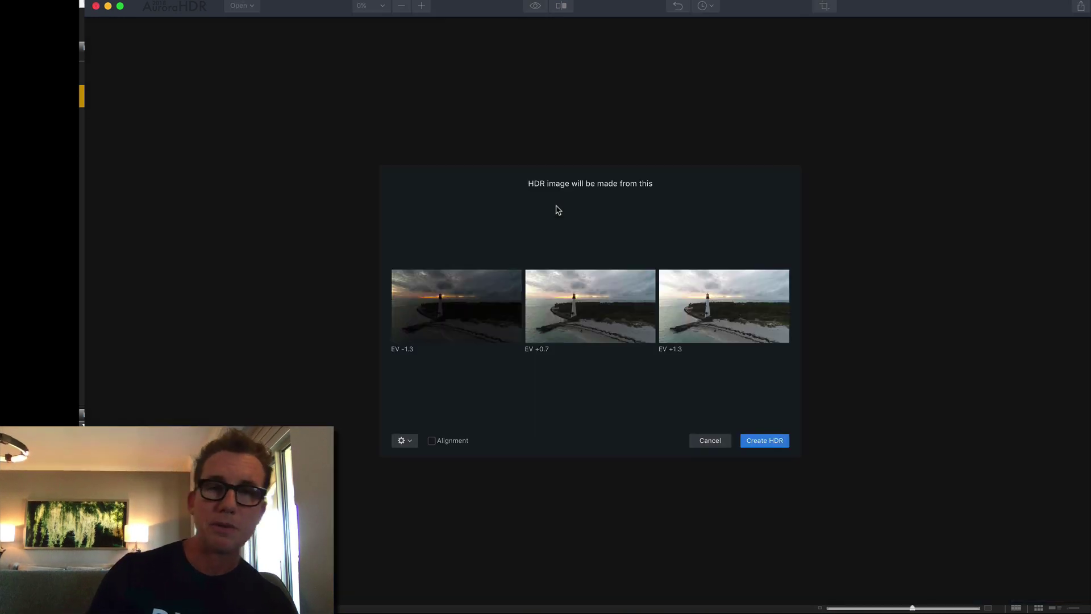
left_click(444, 444)
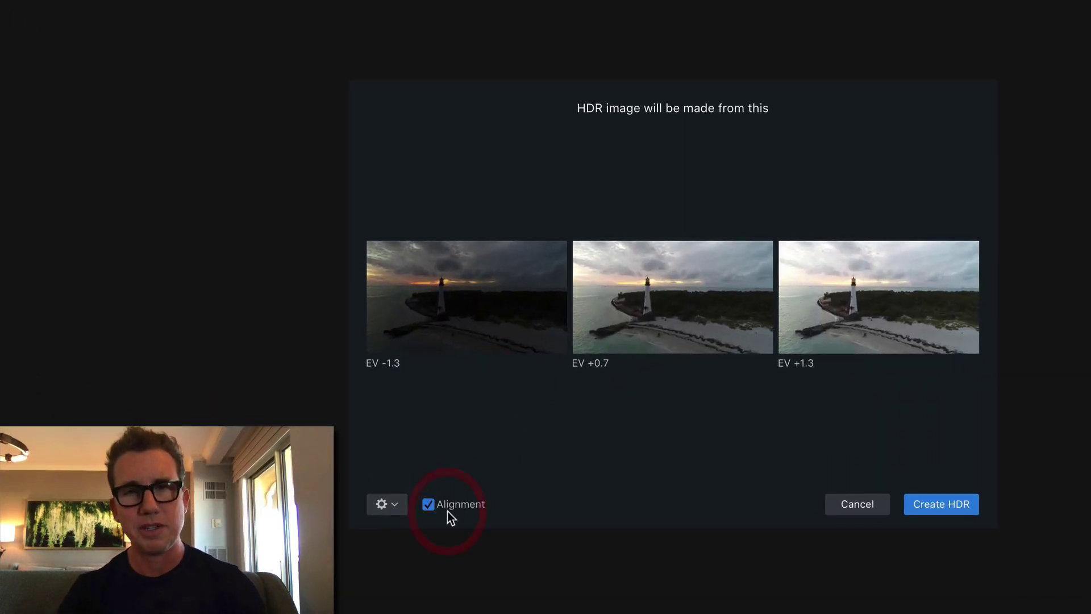
left_click(958, 508)
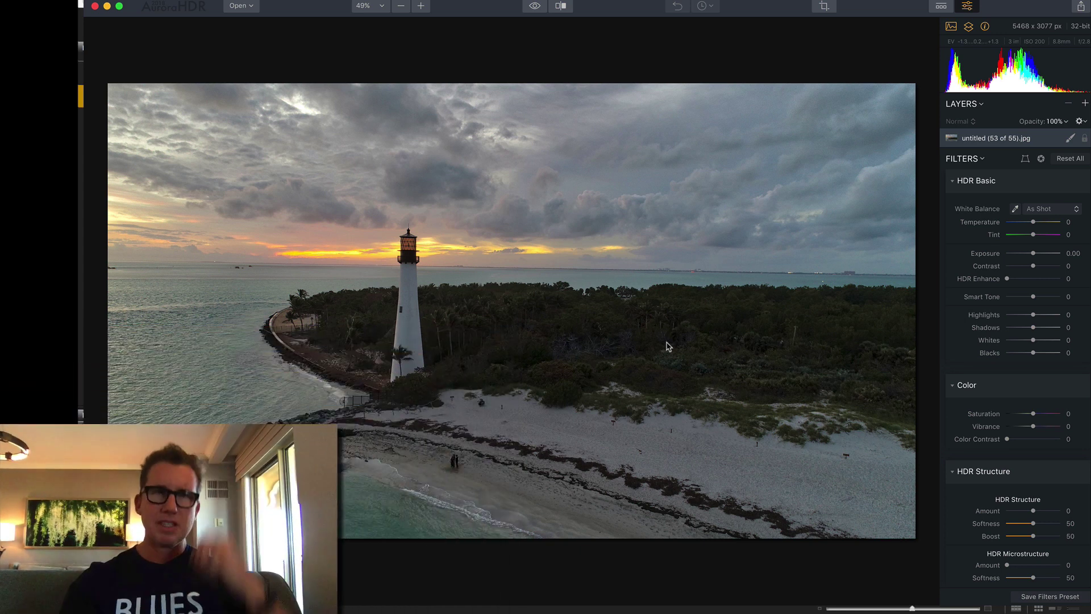
left_click(534, 7)
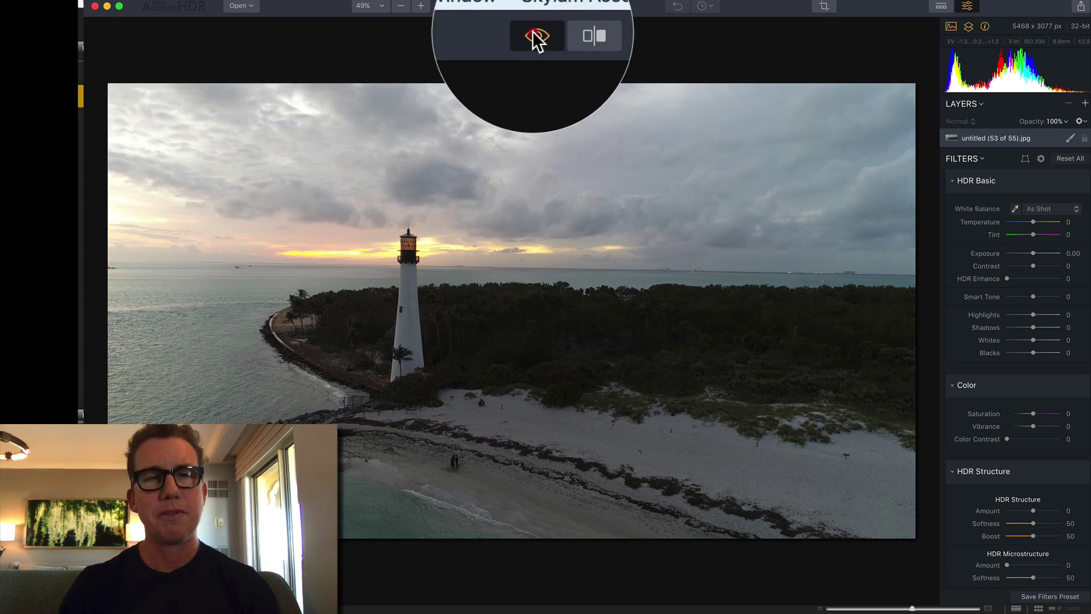
left_click(535, 7)
left_click(560, 6)
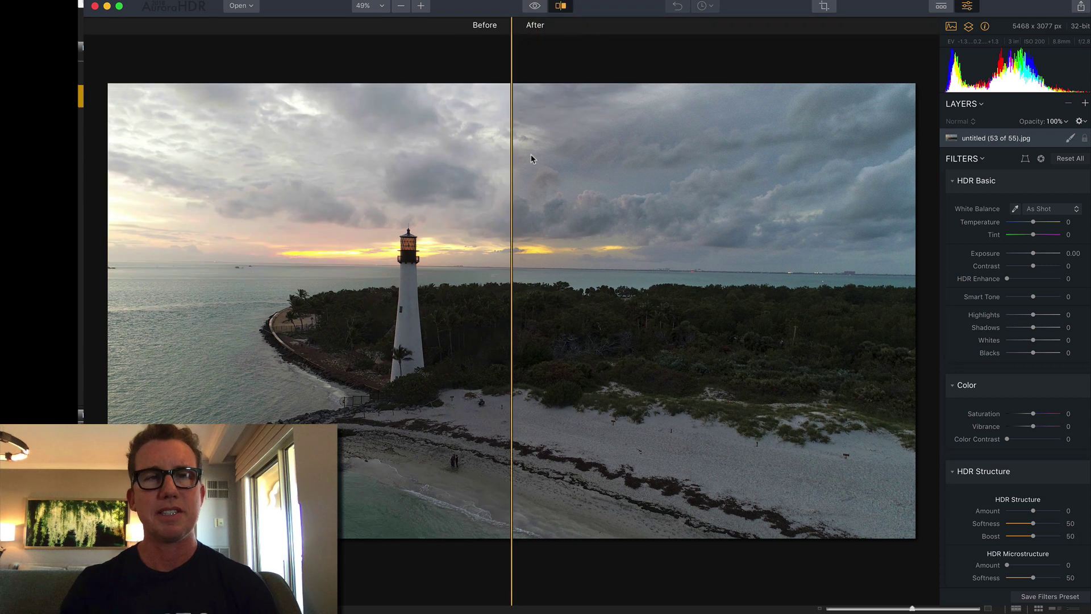
left_click_drag(511, 151, 278, 187)
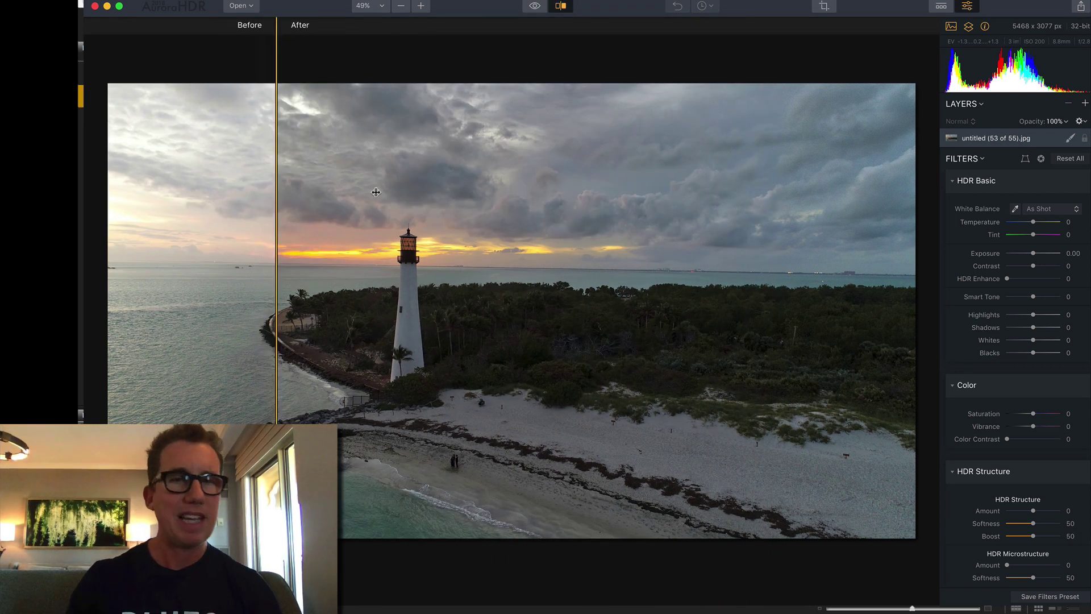
left_click_drag(375, 192, 279, 239)
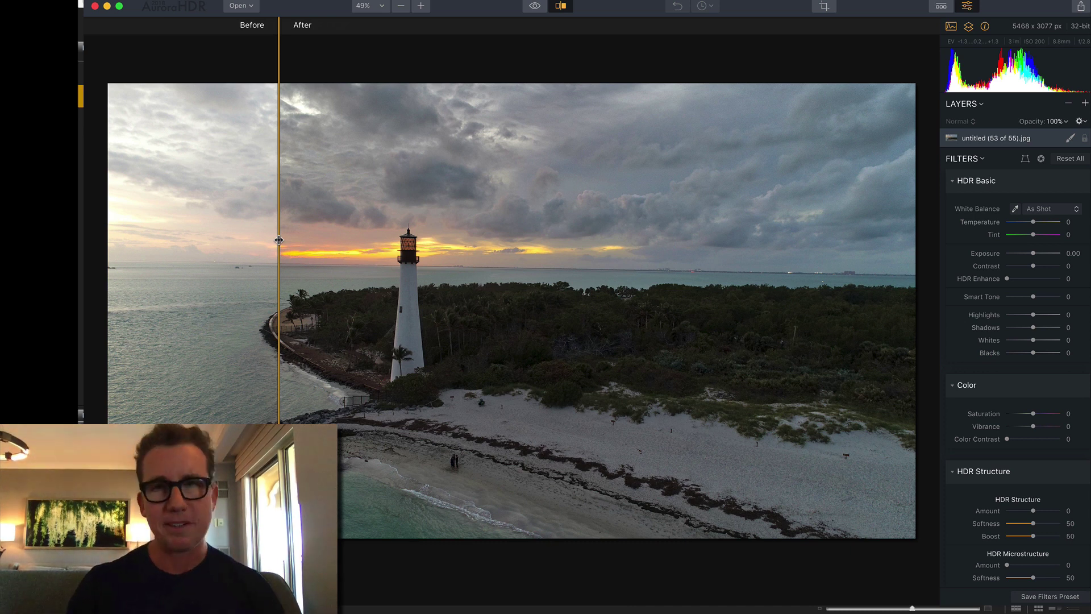
left_click_drag(278, 240, 243, 240)
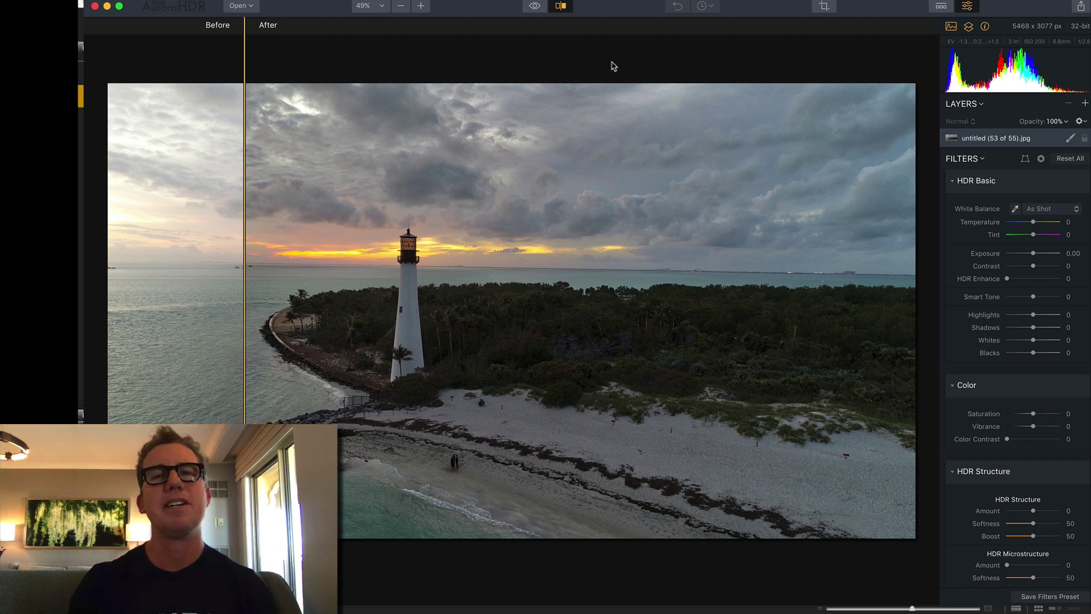
left_click(563, 7)
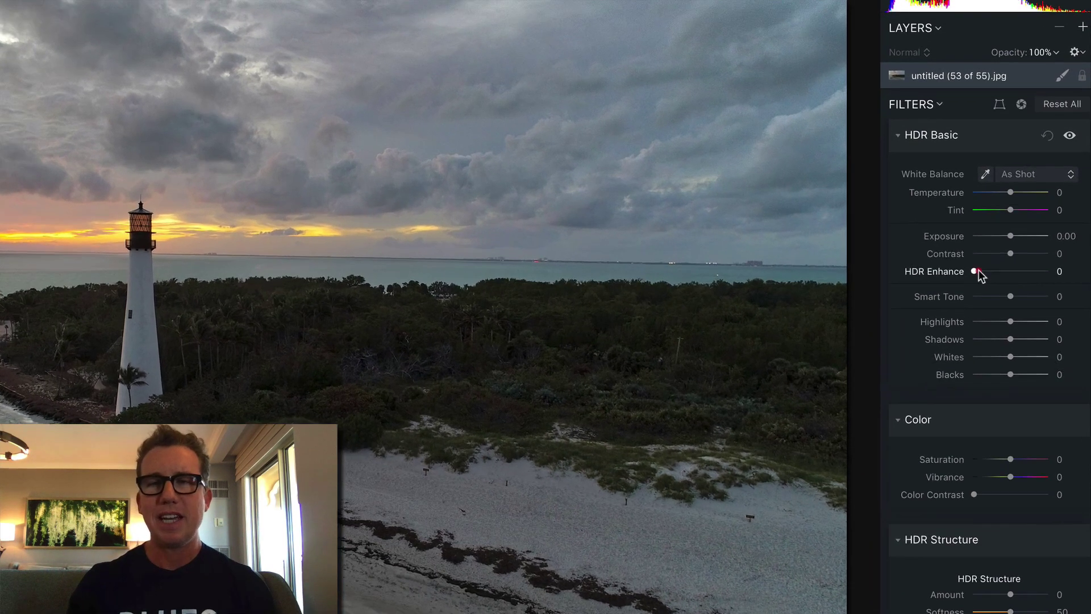
- Set the HDR Enhance slider to 52 after trying a few strengths
left_click_drag(1009, 279, 1077, 270)
double_click(974, 272)
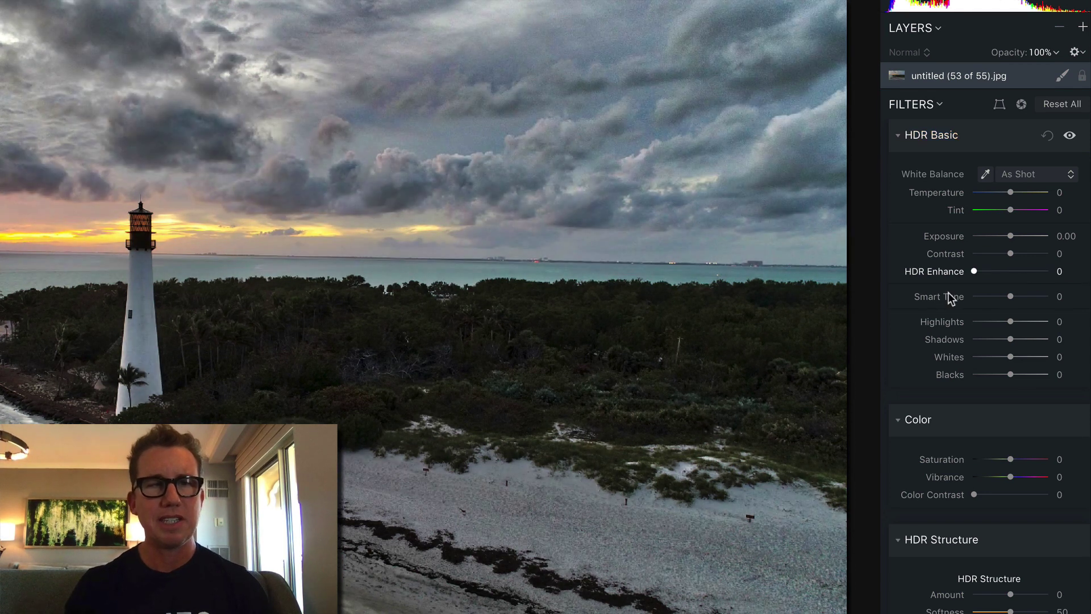
mouse_move(974, 272)
left_mouse_down()
mouse_move(1062, 297)
mouse_move(947, 304)
mouse_move(1011, 276)
mouse_move(1061, 277)
mouse_move(980, 275)
mouse_move(1009, 287)
mouse_move(1012, 278)
mouse_move(1011, 295)
left_mouse_up()
left_click(980, 273)
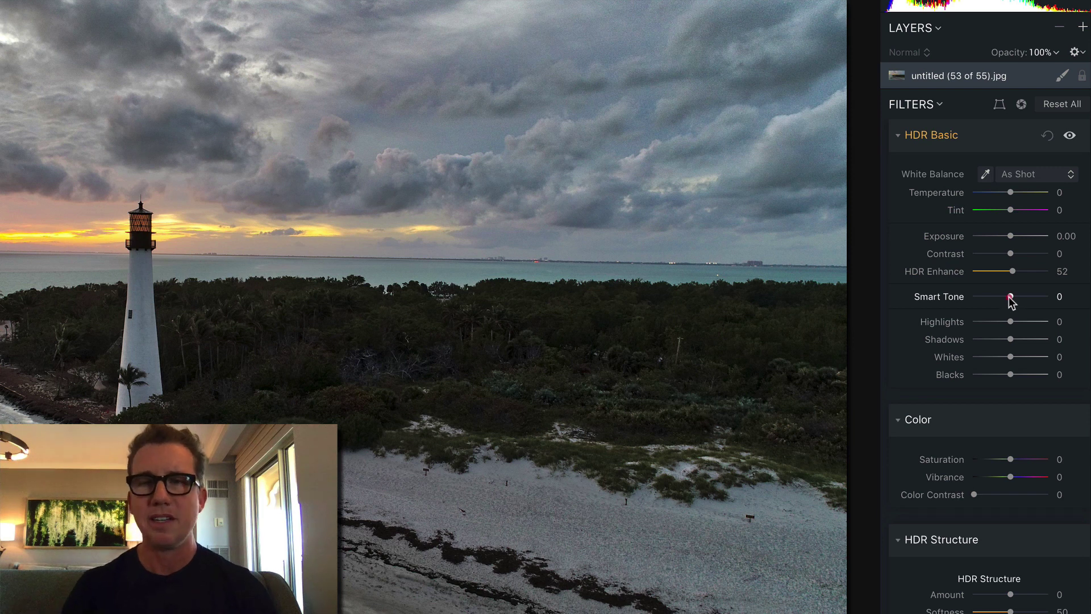
- Settle Smart Tone at 55 after testing values up to 100
left_click_drag(1011, 297, 1037, 303)
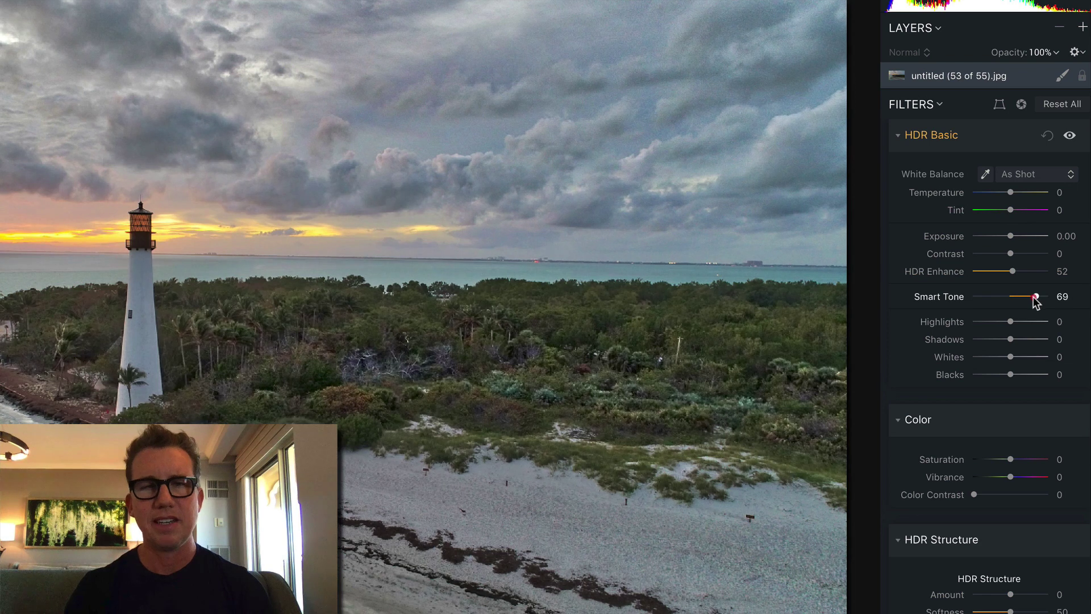
left_click_drag(1034, 296, 1056, 297)
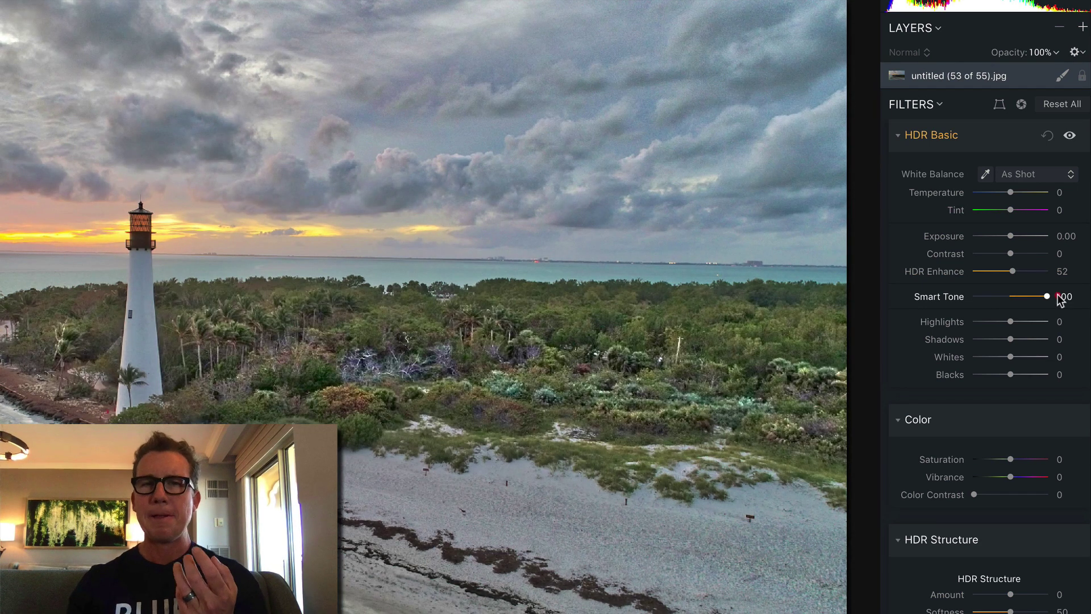
mouse_move(1047, 296)
left_mouse_down()
mouse_move(993, 300)
mouse_move(1031, 302)
left_mouse_up()
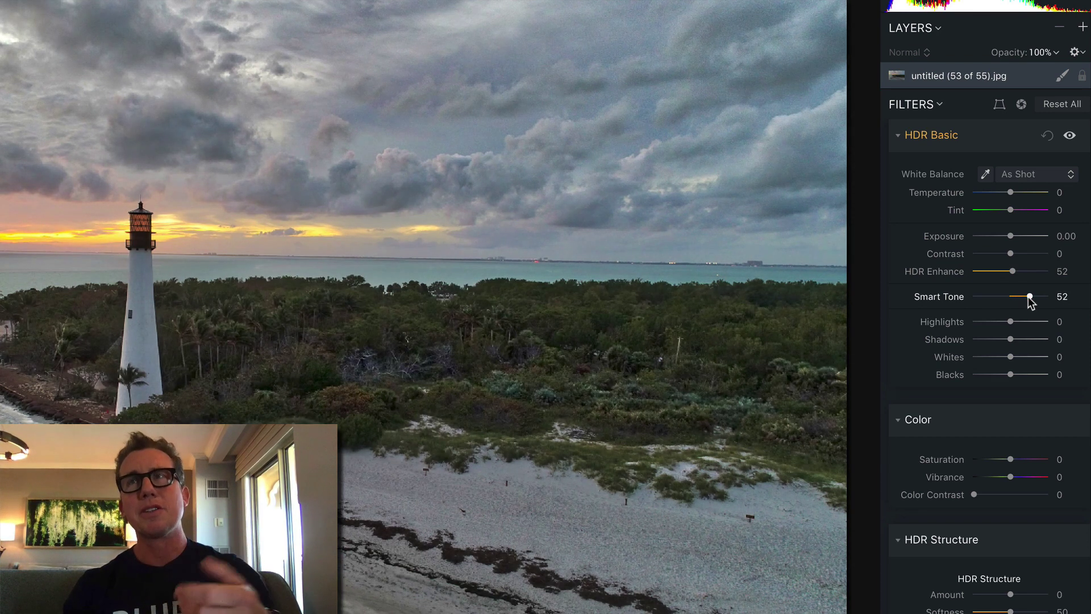
left_click_drag(1031, 303, 1027, 296)
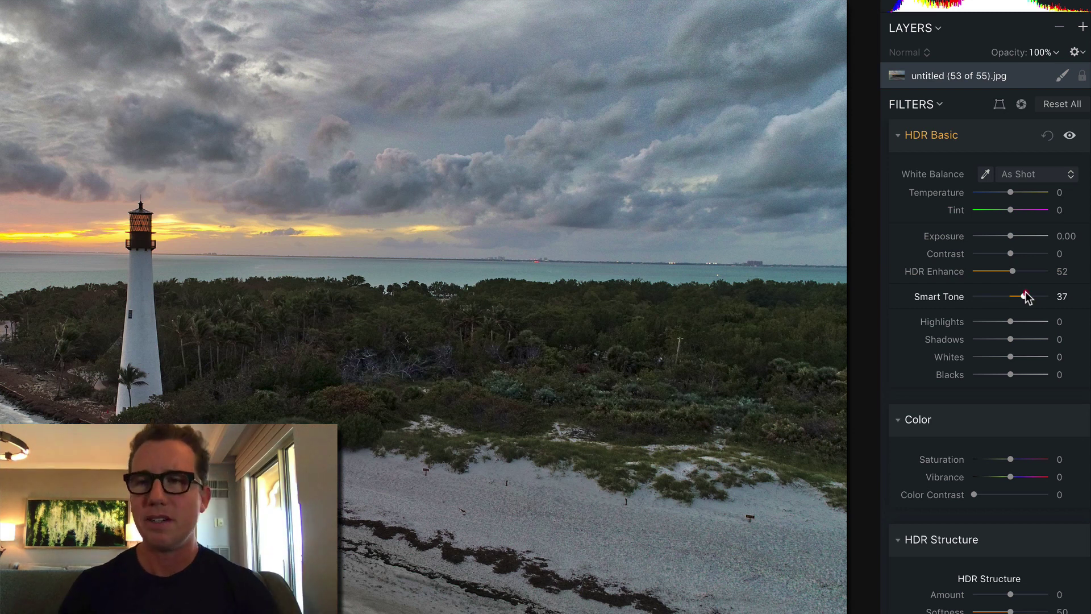
left_click_drag(1025, 294, 1030, 295)
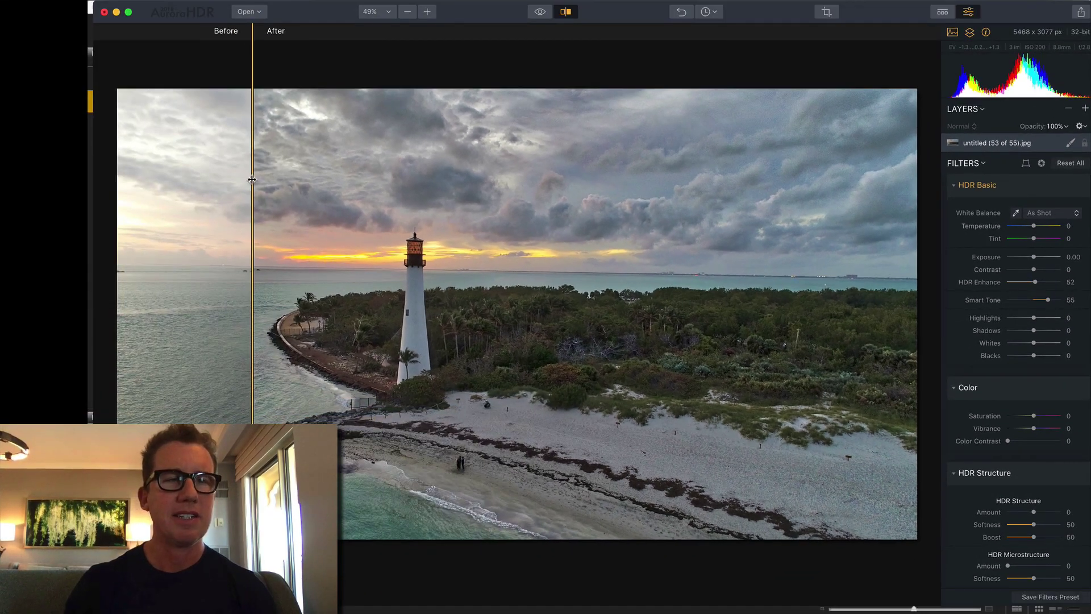
- Sweep the before/after divider across the lighthouse, then turn the split view off
left_click_drag(252, 180, 333, 146)
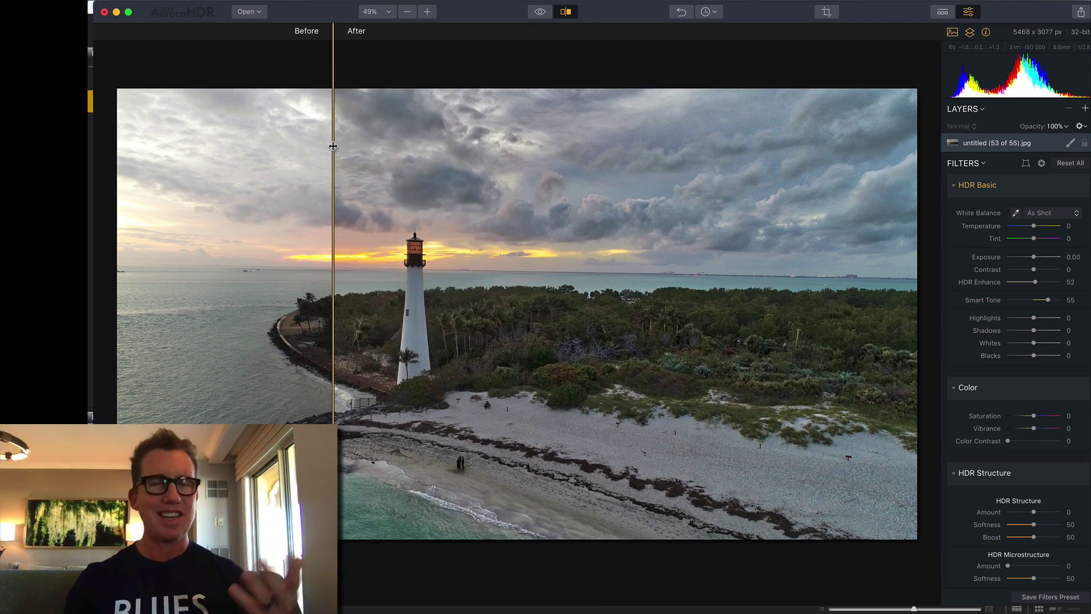
left_click_drag(333, 146, 565, 136)
left_click(565, 12)
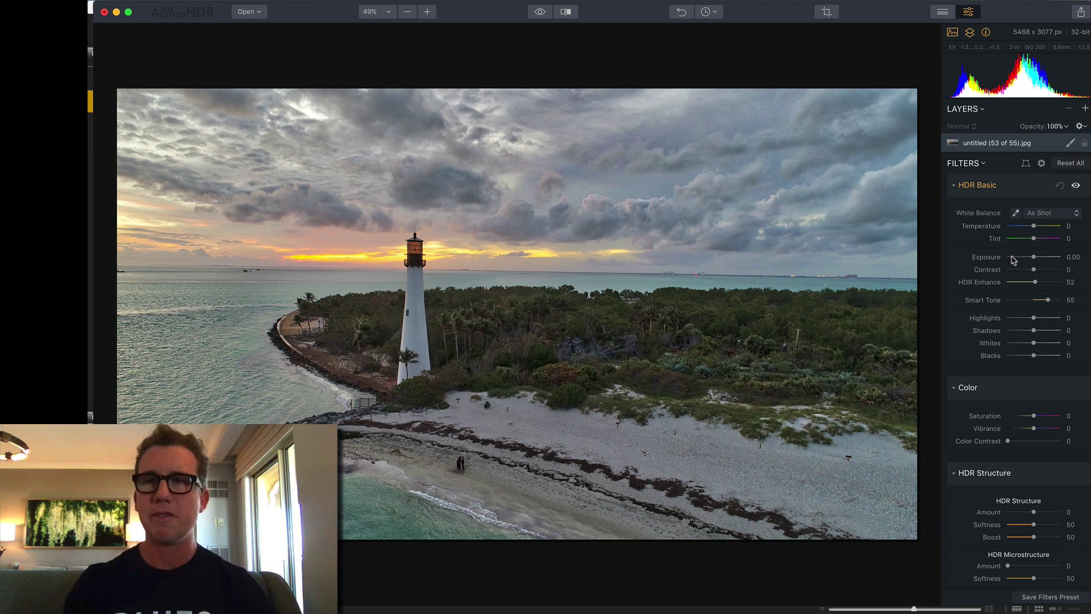
- Scroll the Filters panel down to the Top & Bottom Tuning section
scroll(1008, 306, "down", 3)
scroll(1008, 305, "down", 7)
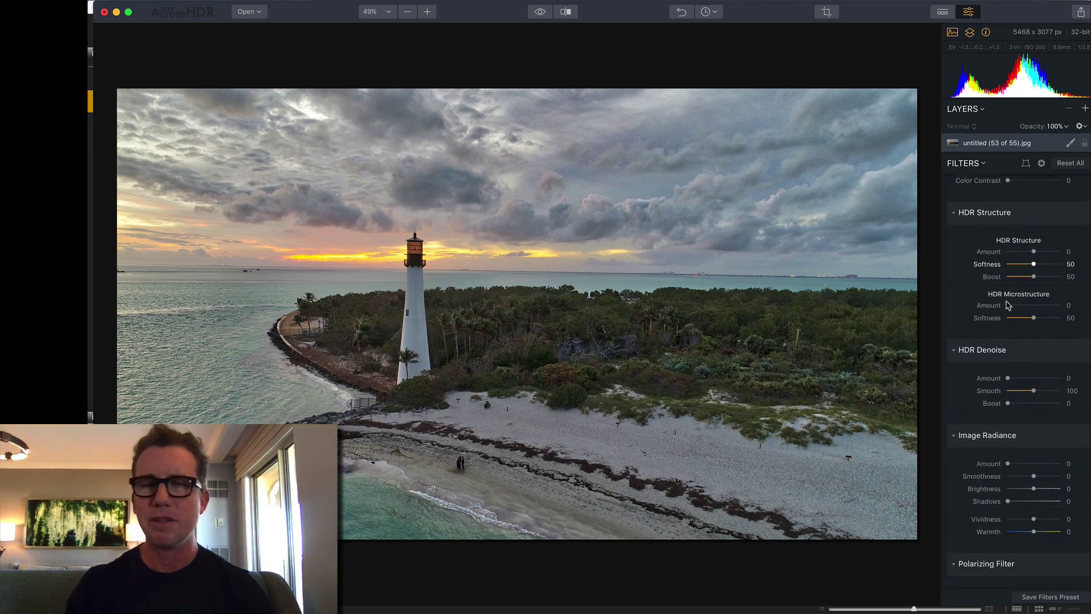
scroll(1028, 362, "down", 4)
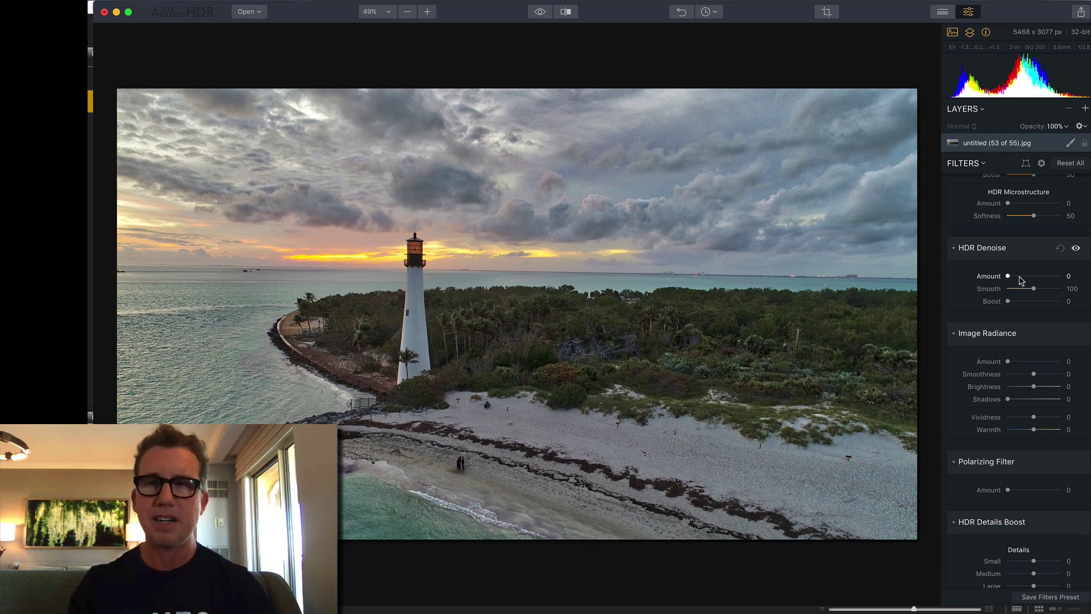
scroll(1008, 335, "down", 5)
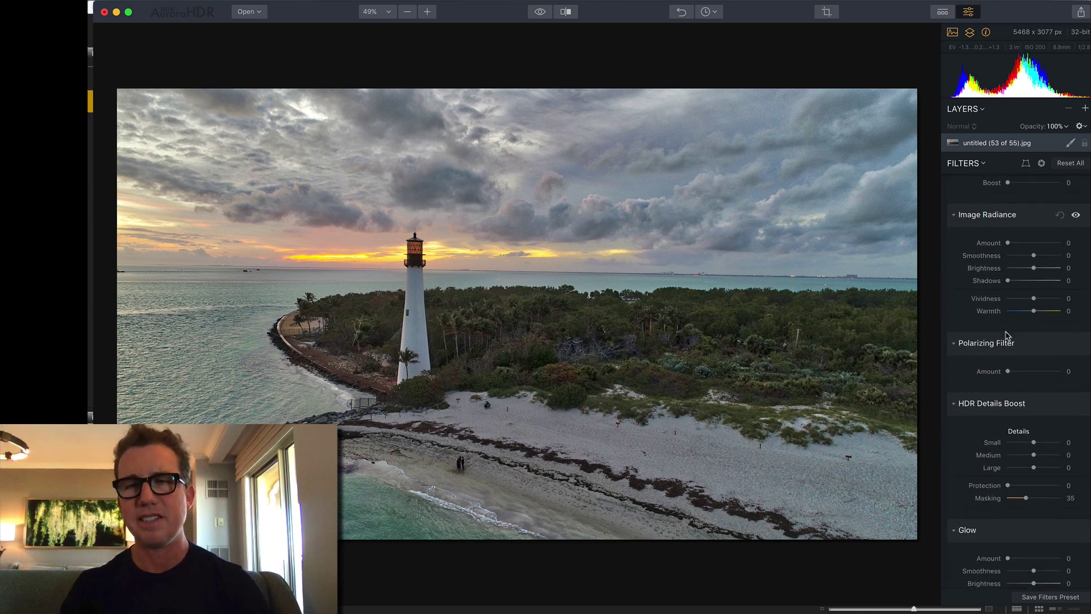
scroll(1008, 335, "down", 2)
scroll(1012, 353, "down", 2)
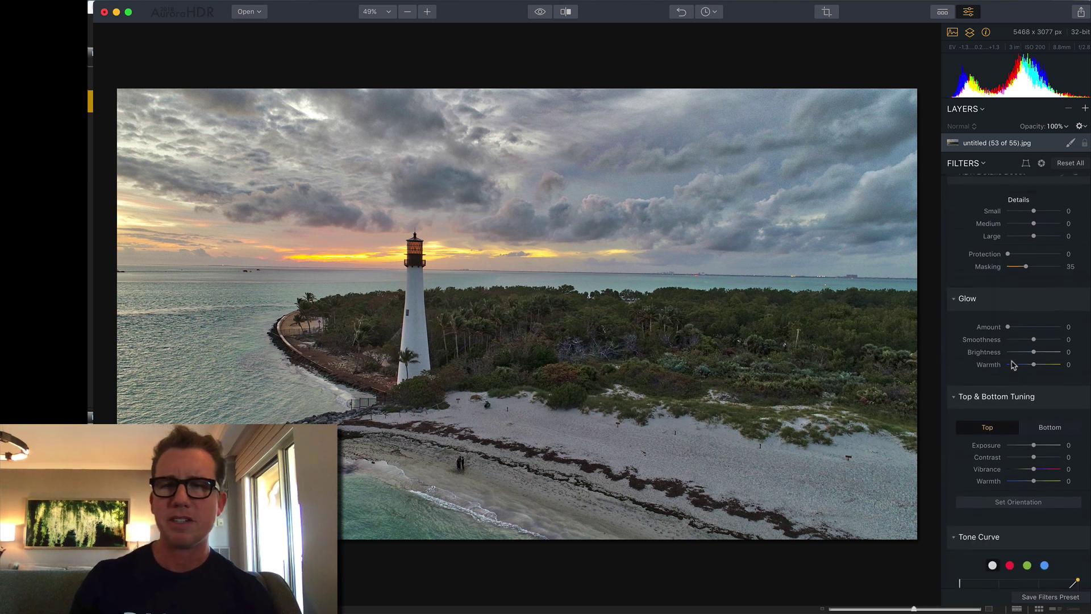
scroll(1011, 364, "down", 3)
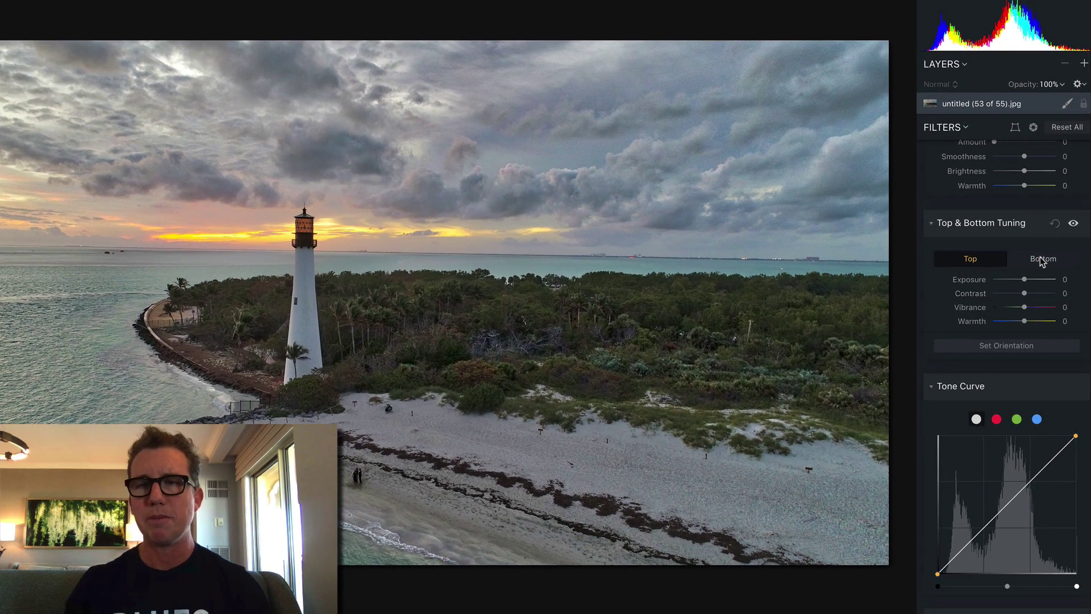
- On the Top tab of Top & Bottom Tuning, set Exposure 22, Vibrance 20 and Warmth 2
left_click(1043, 278)
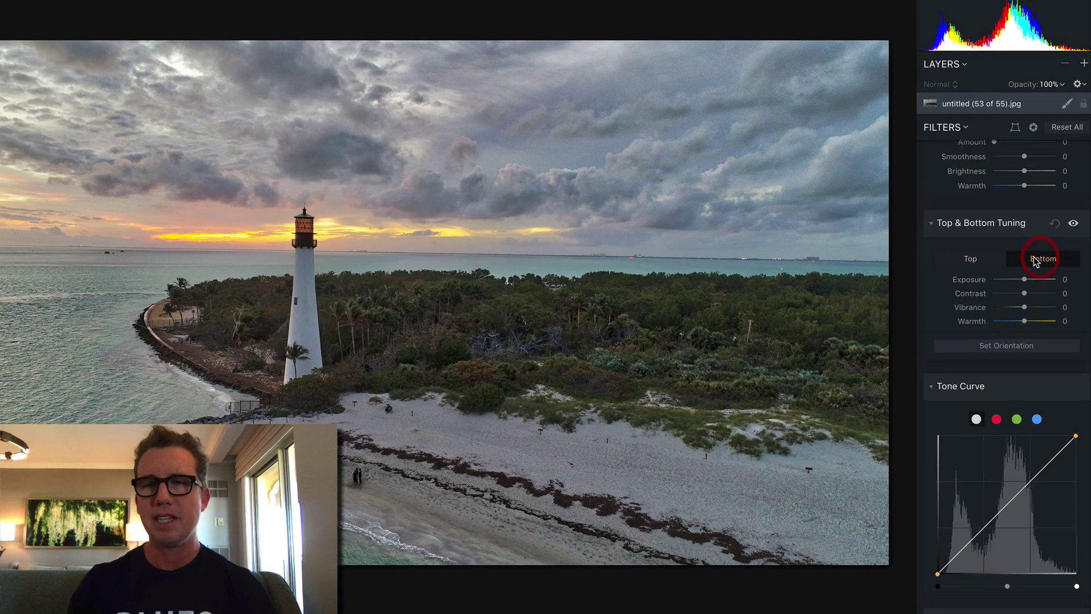
left_click(970, 260)
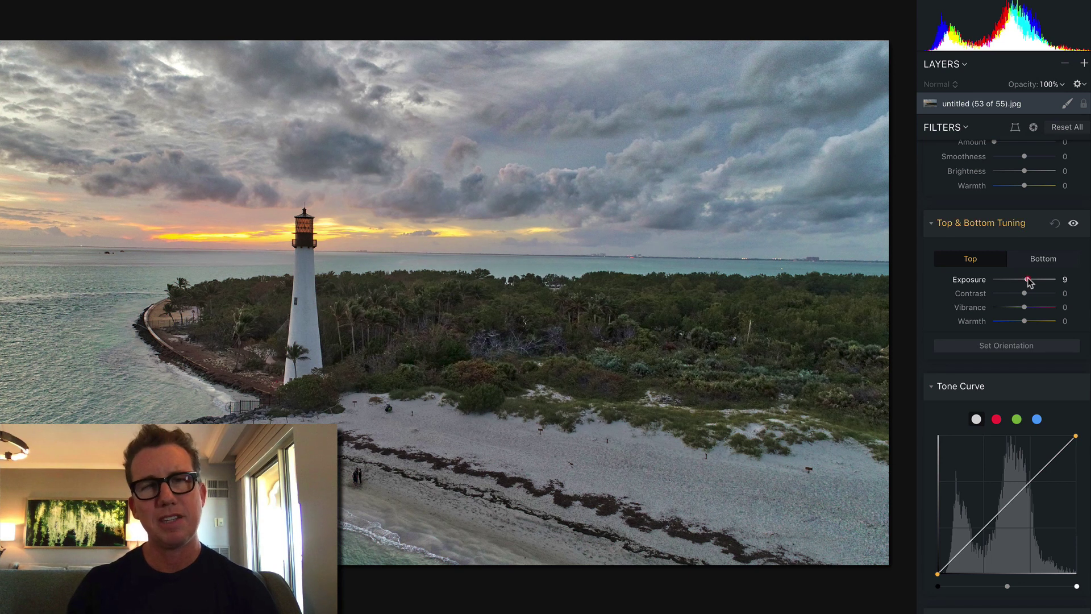
left_click_drag(1030, 281, 1031, 282)
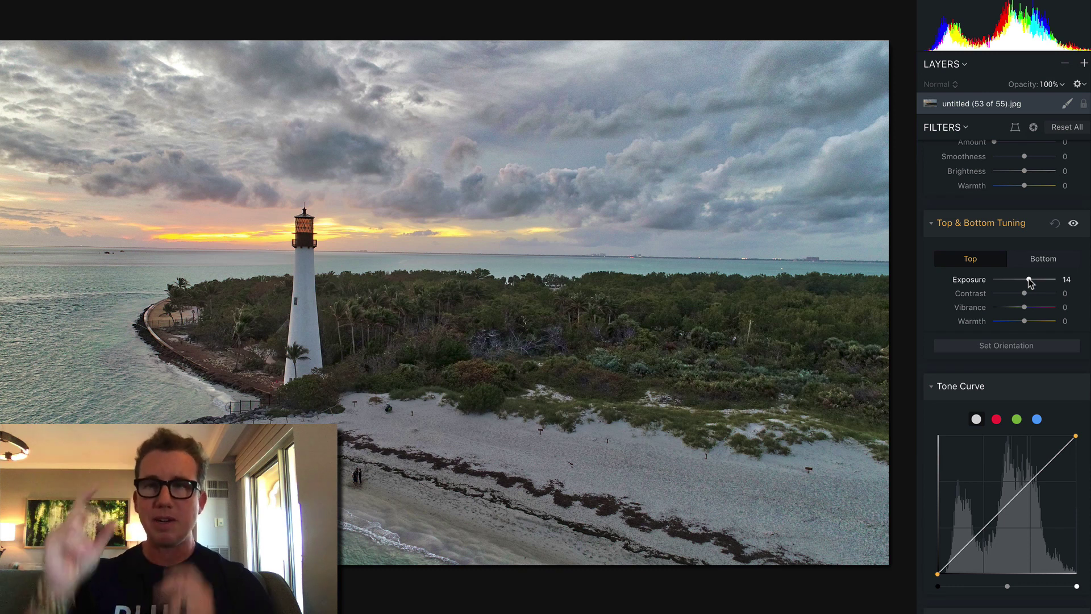
left_click_drag(1030, 282, 1031, 281)
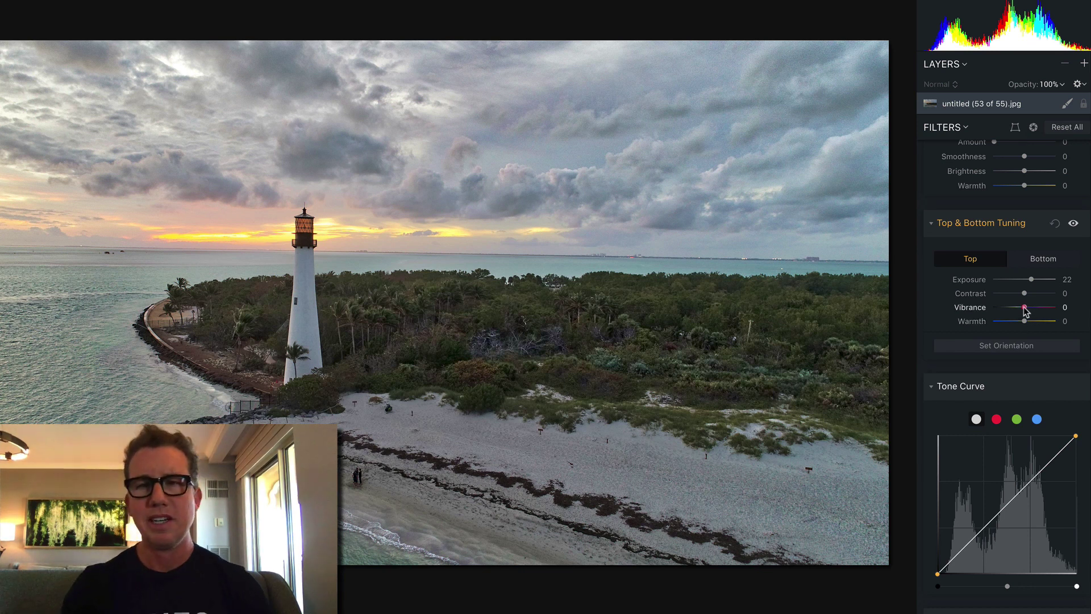
mouse_move(1024, 308)
left_mouse_down()
mouse_move(1054, 309)
mouse_move(1030, 308)
left_mouse_up()
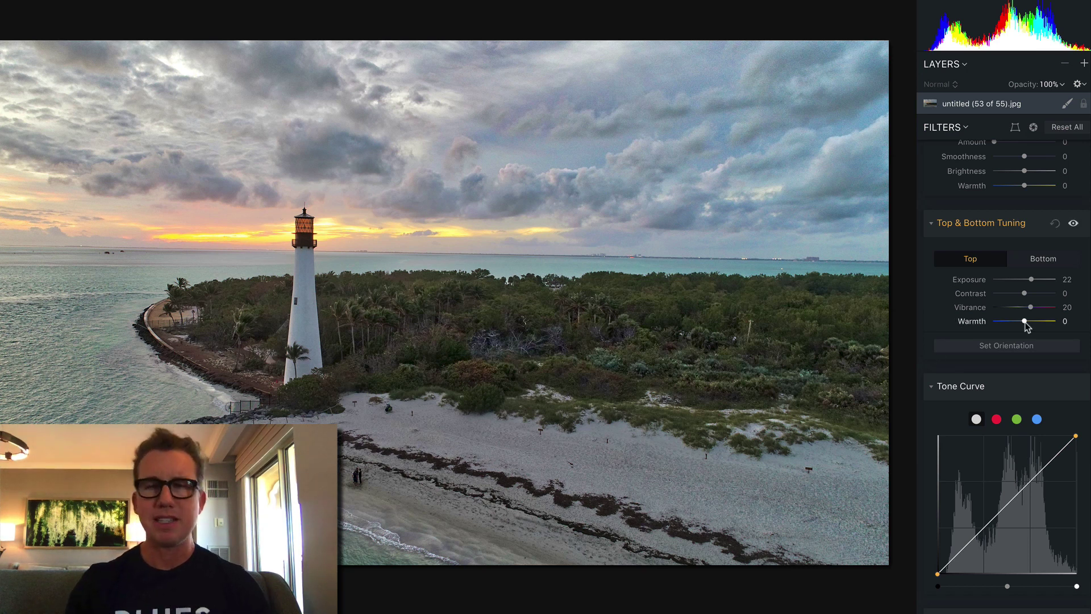
mouse_move(1025, 323)
left_mouse_down()
mouse_move(1040, 323)
mouse_move(1019, 323)
left_mouse_up()
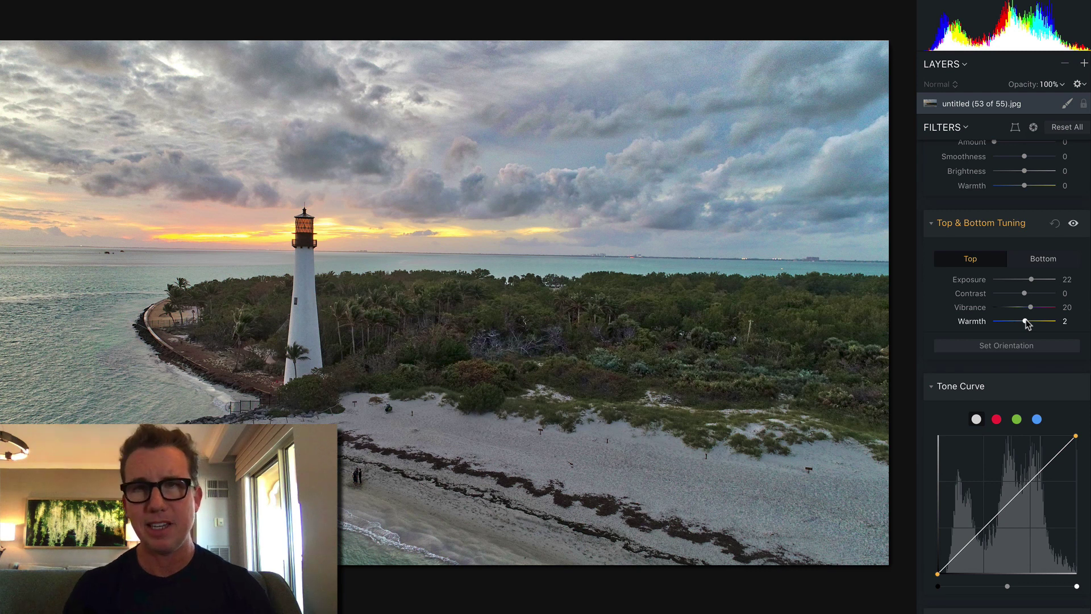
- Find Image Radiance in the Filters panel and set Amount 42 and Shadows 50
scroll(1026, 322, "down", 12)
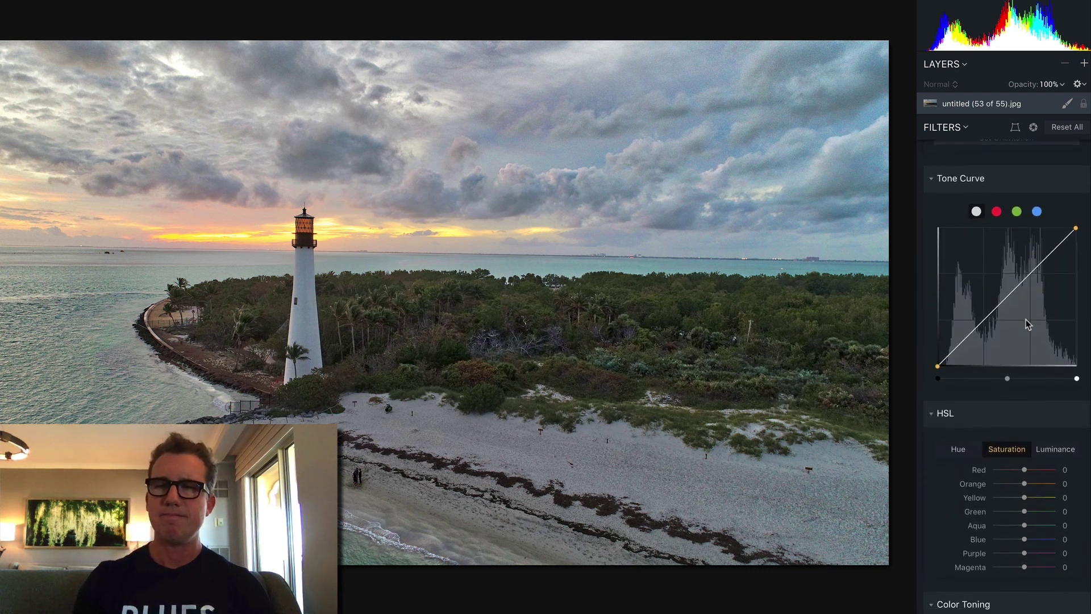
scroll(1012, 431, "down", 7)
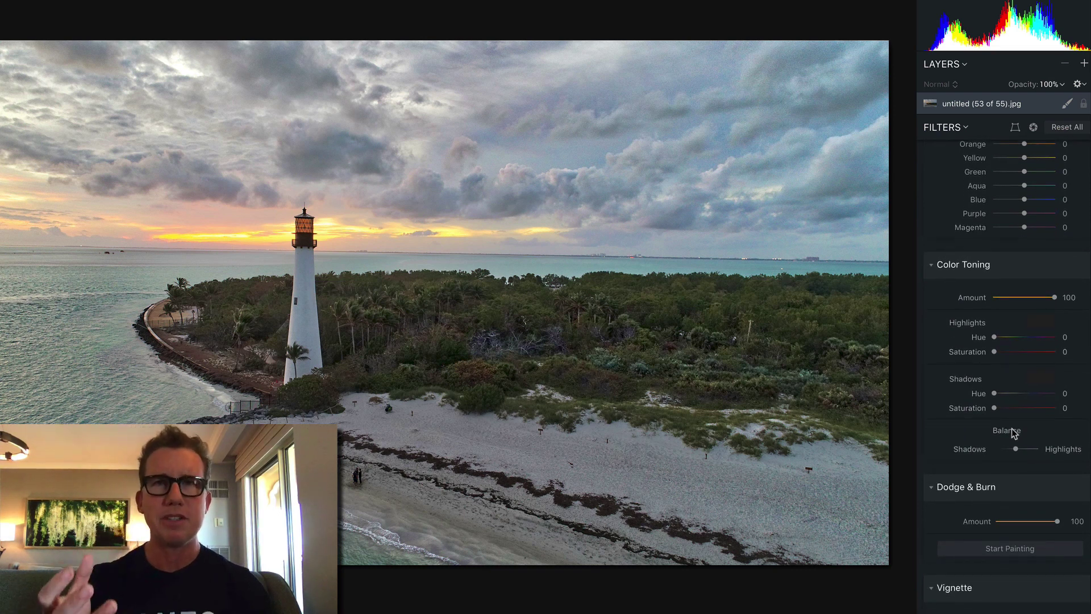
scroll(1012, 428, "down", 5)
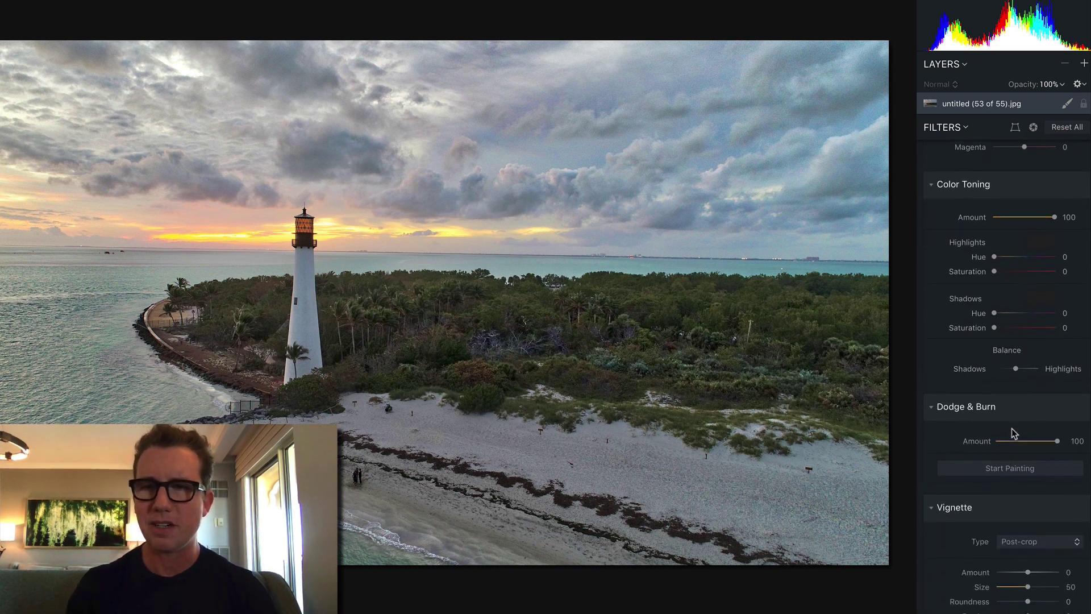
scroll(1012, 428, "down", 1)
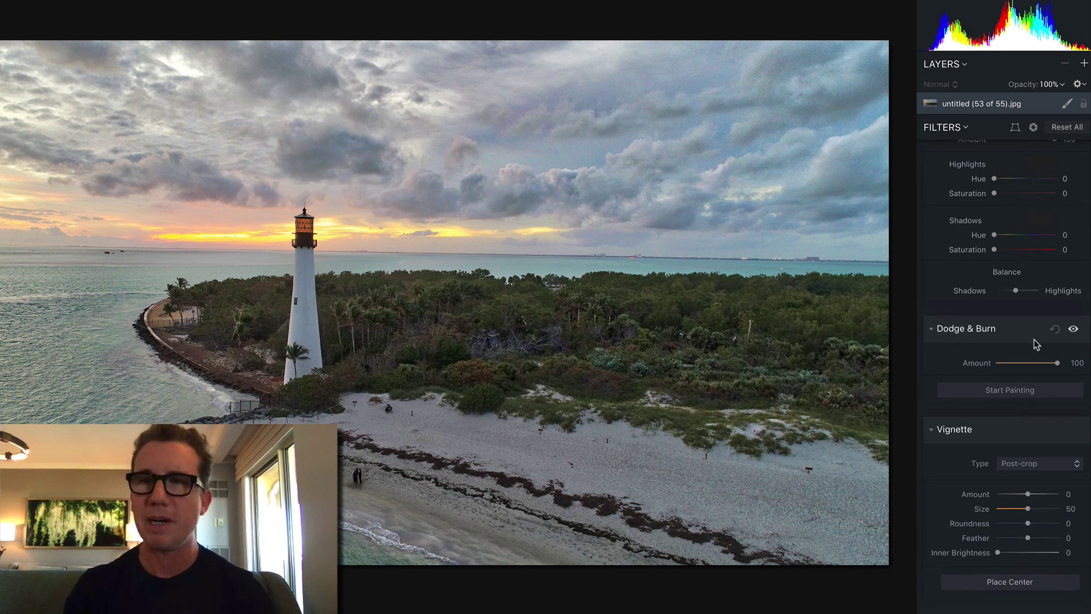
scroll(1035, 344, "up", 14)
scroll(1035, 344, "up", 10)
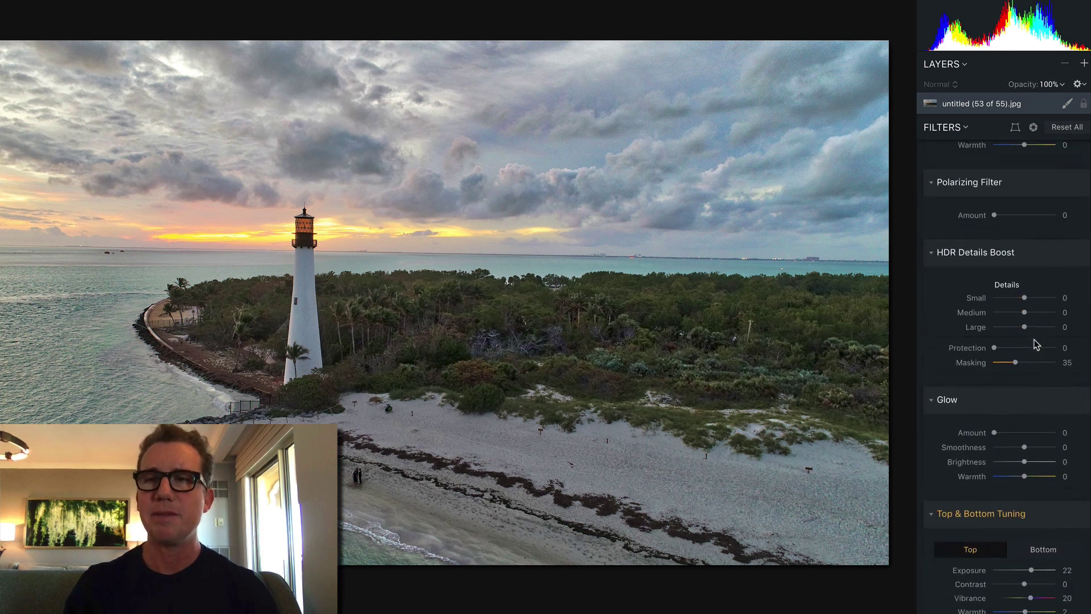
scroll(1036, 344, "up", 8)
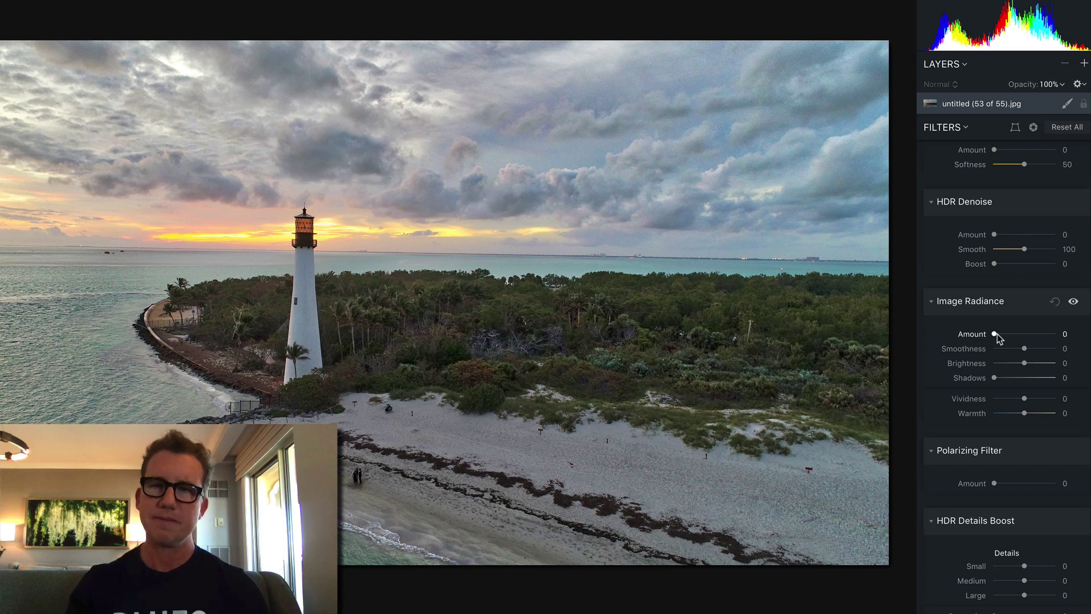
left_click_drag(995, 333, 1023, 339)
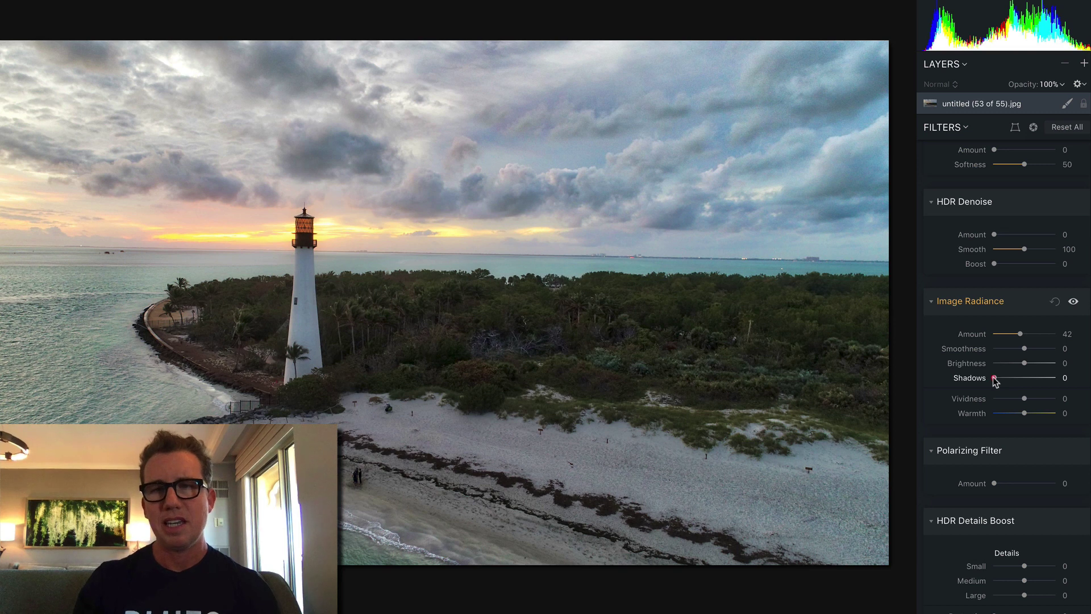
left_click_drag(995, 379, 1024, 378)
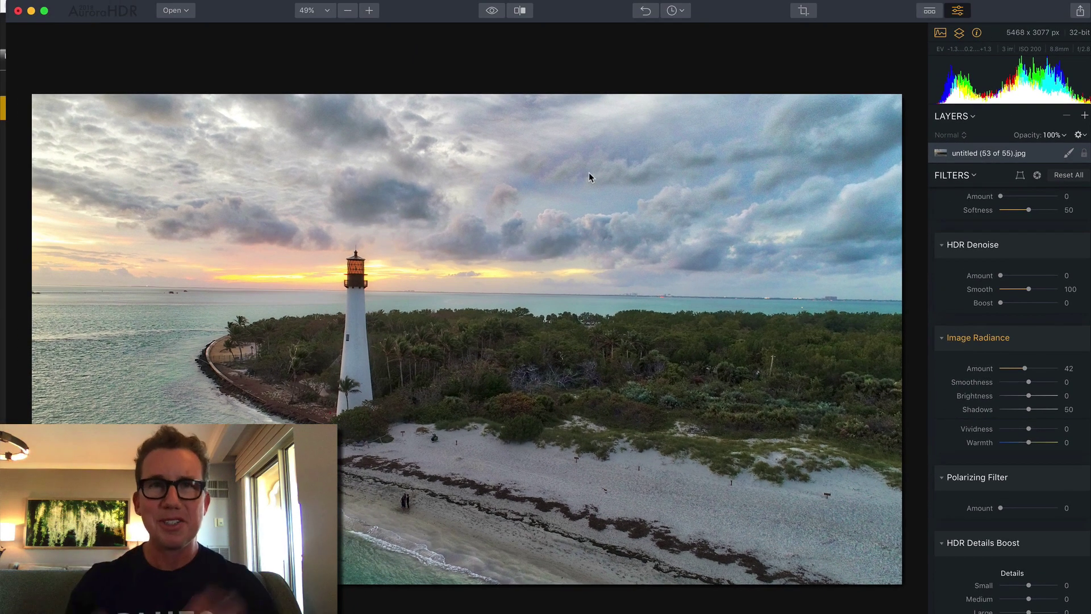
- Turn on the before/after split and sweep the divider across the lighthouse image
left_click(520, 11)
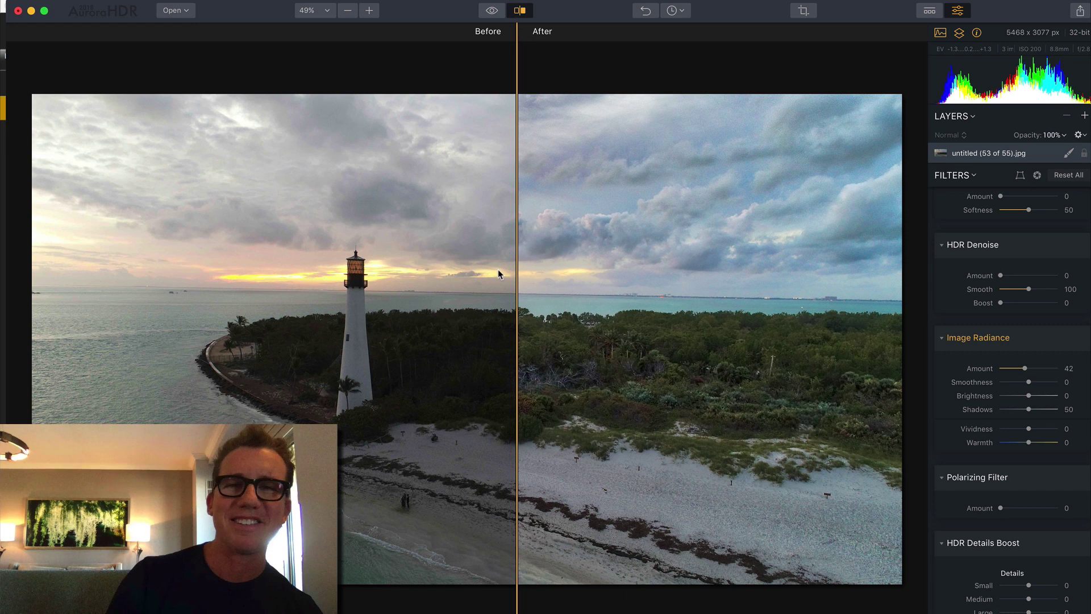
left_click_drag(517, 261, 513, 192)
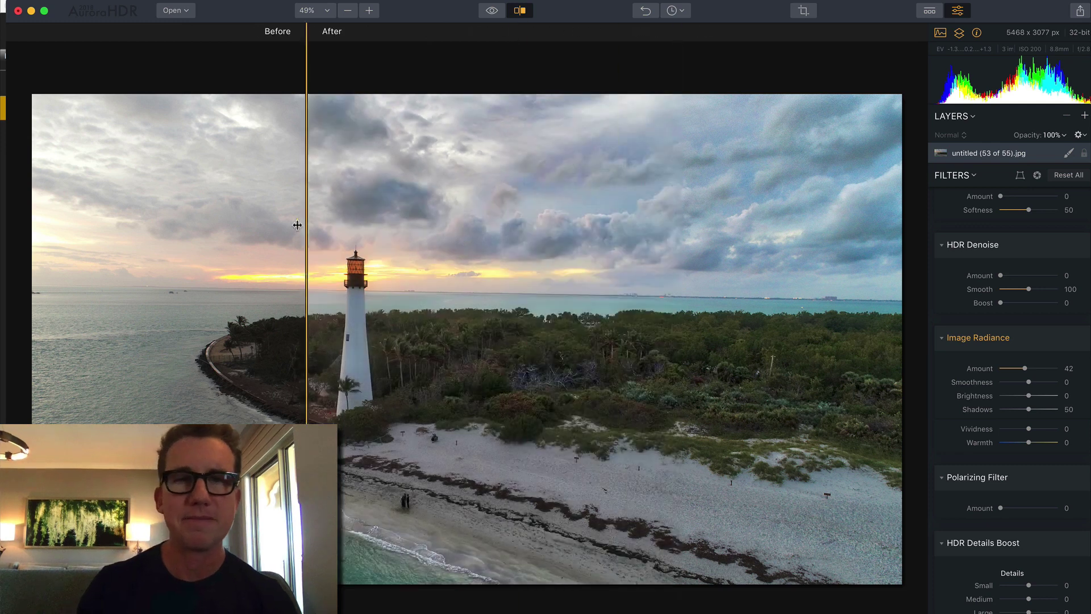
left_click_drag(297, 225, 357, 155)
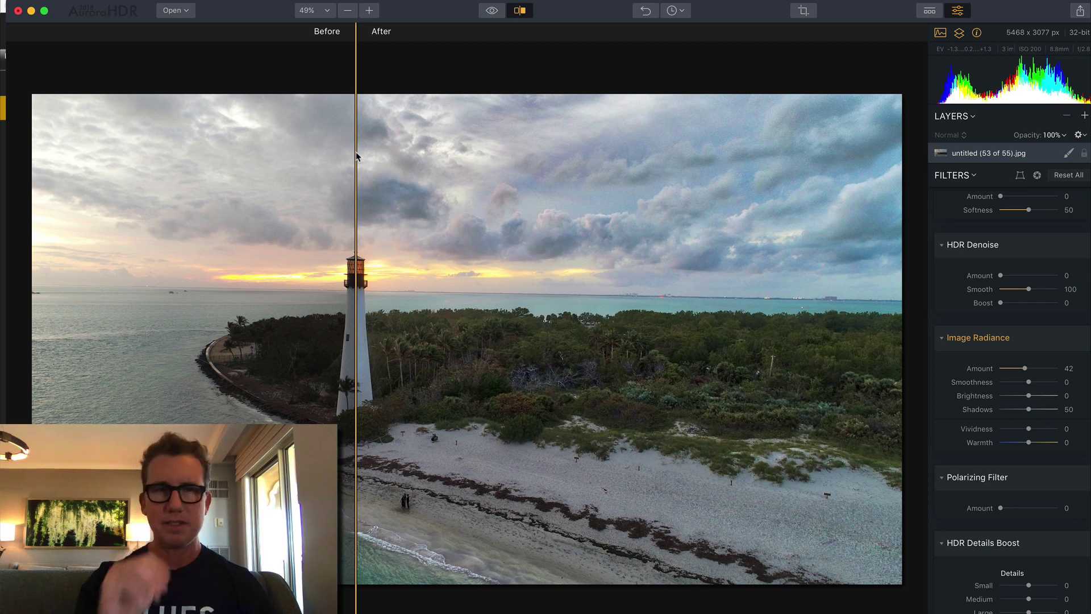
- Switch to Lightroom Classic and drag the stormy seascape photo onto Aurora HDR
key("super+Tab")
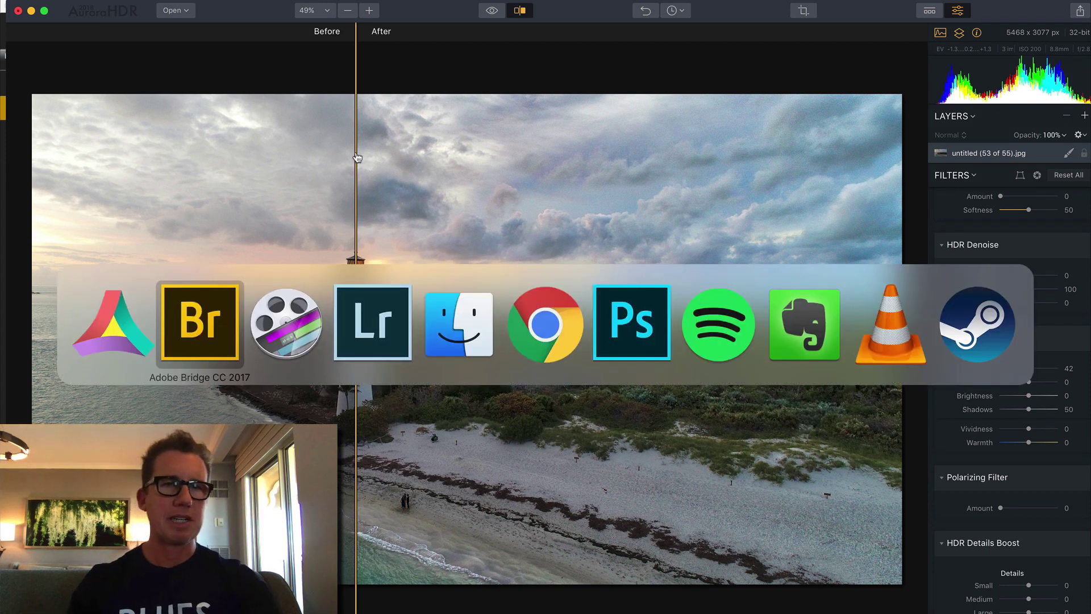
key("super+Tab")
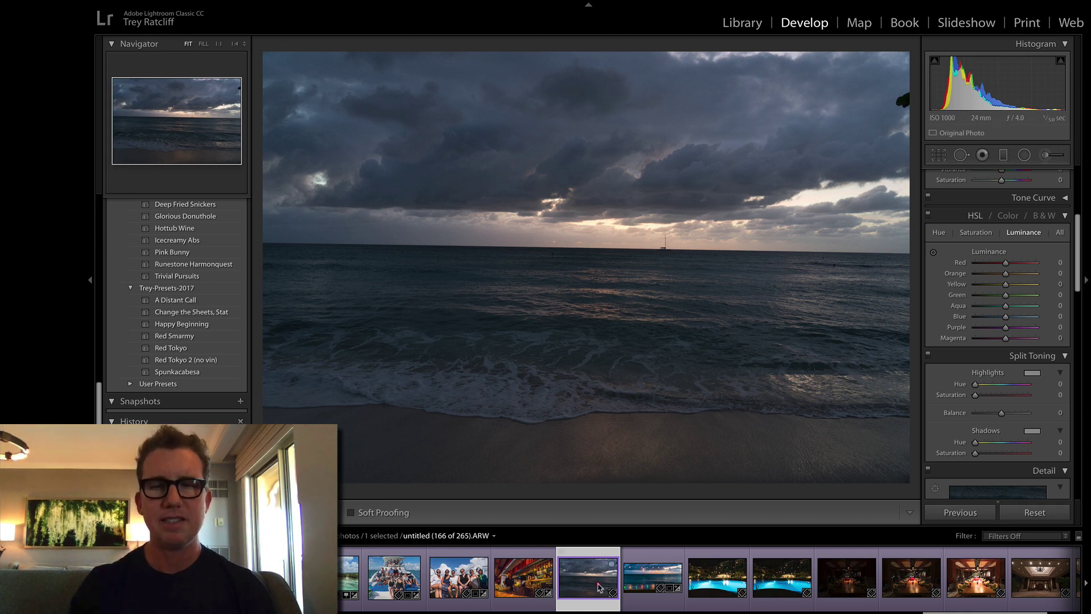
left_click_drag(600, 587, 300, 602)
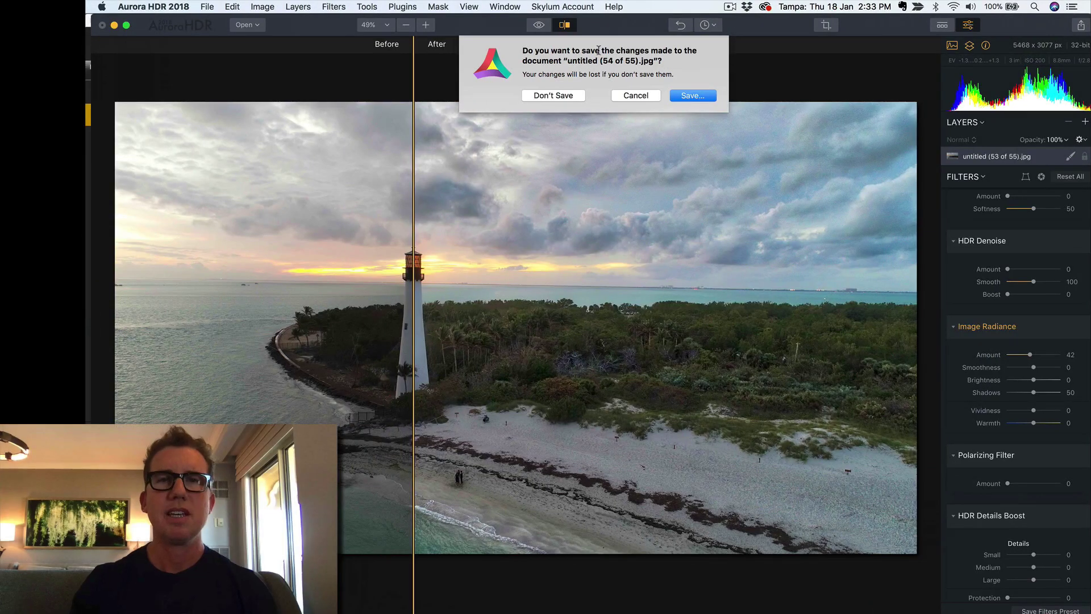
- Discard the lighthouse edits, create a tone-mapped HDR of the seascape, and compare before/after
left_click(559, 96)
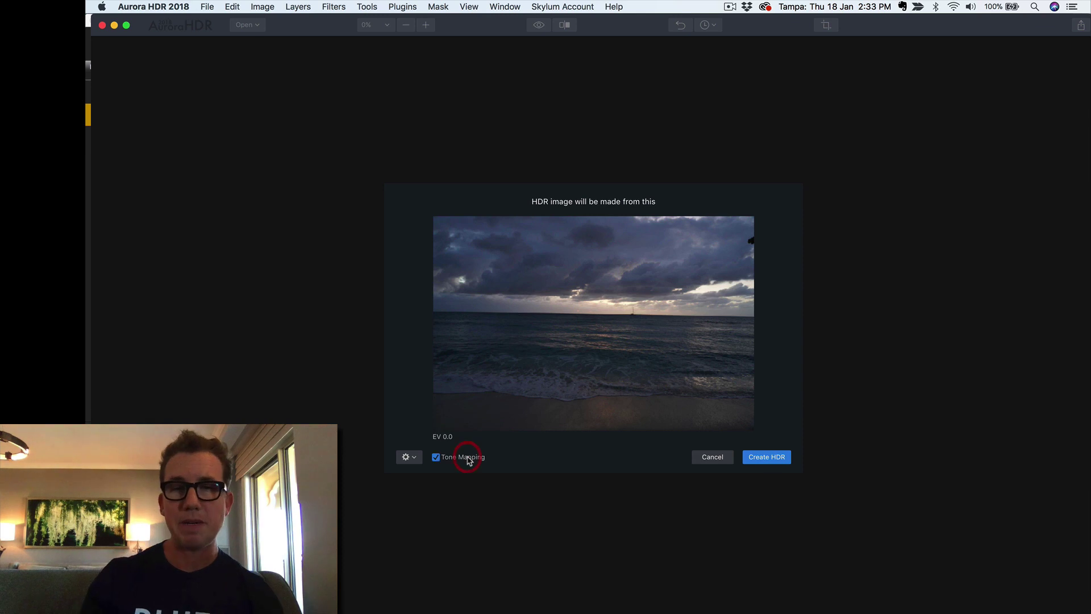
left_click(767, 458)
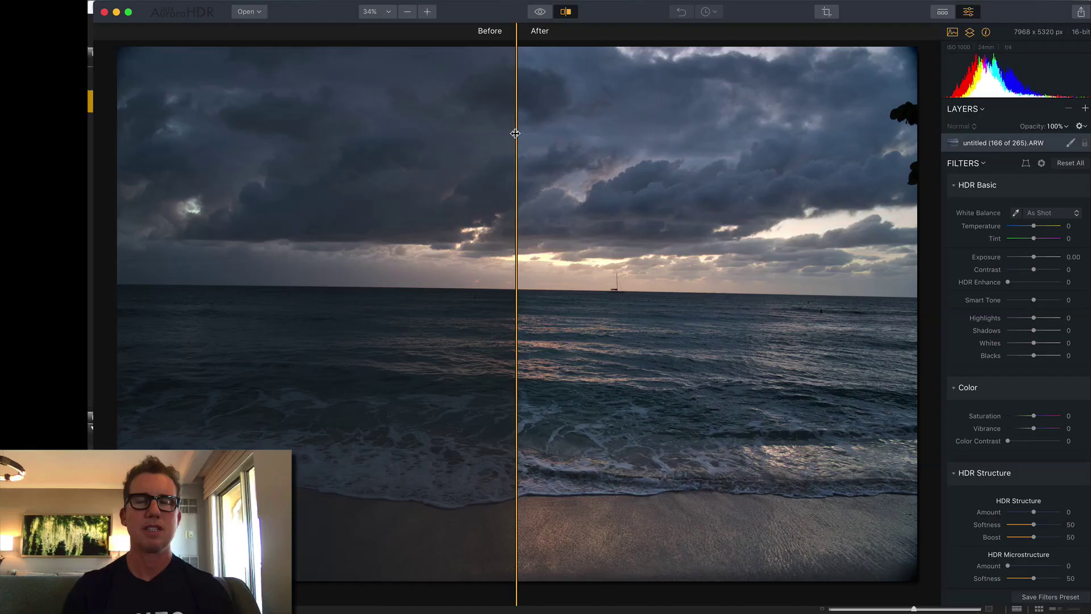
mouse_move(515, 133)
left_mouse_down()
mouse_move(767, 131)
mouse_move(292, 128)
mouse_move(657, 130)
mouse_move(470, 161)
mouse_move(536, 130)
left_mouse_up()
left_click_drag(655, 113, 532, 142)
- Turn off the split view and rotate the seascape about 1 degree to level the horizon
left_click(569, 12)
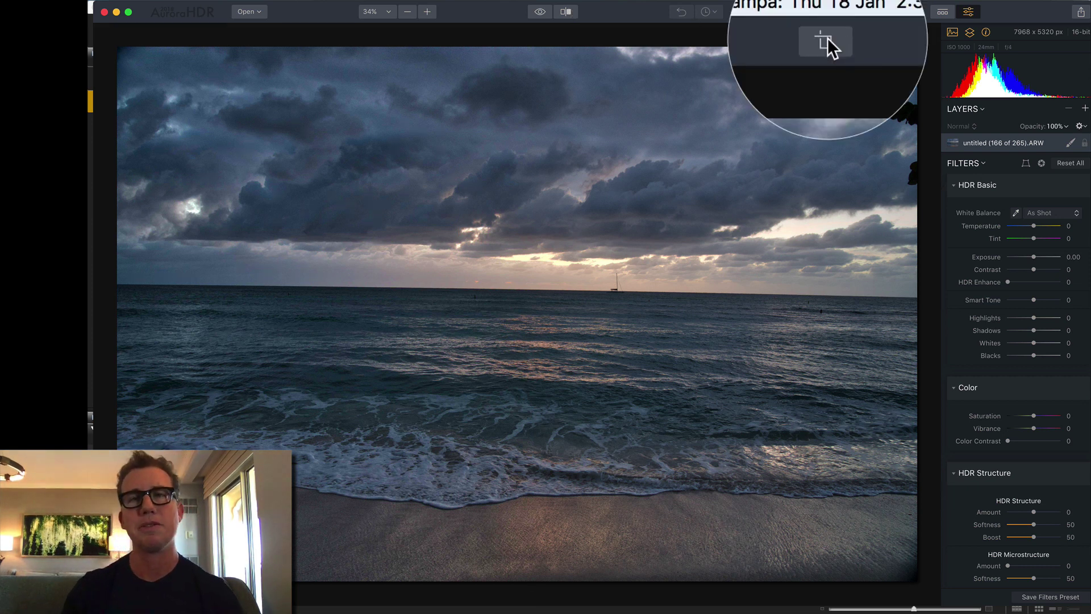
left_click(828, 12)
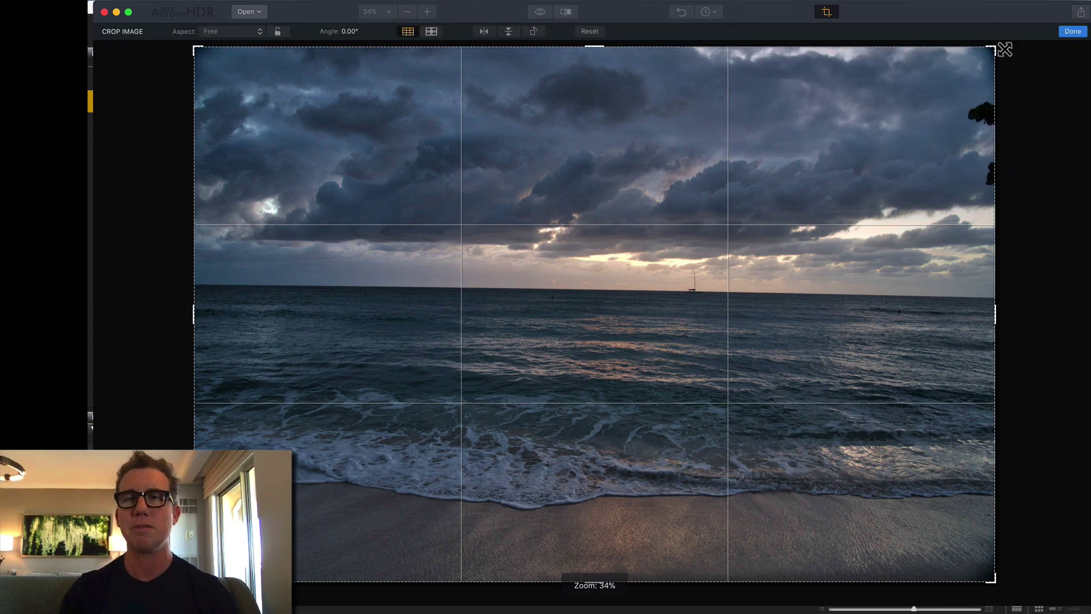
mouse_move(1011, 56)
left_mouse_down()
mouse_move(995, 78)
mouse_move(994, 52)
left_mouse_up()
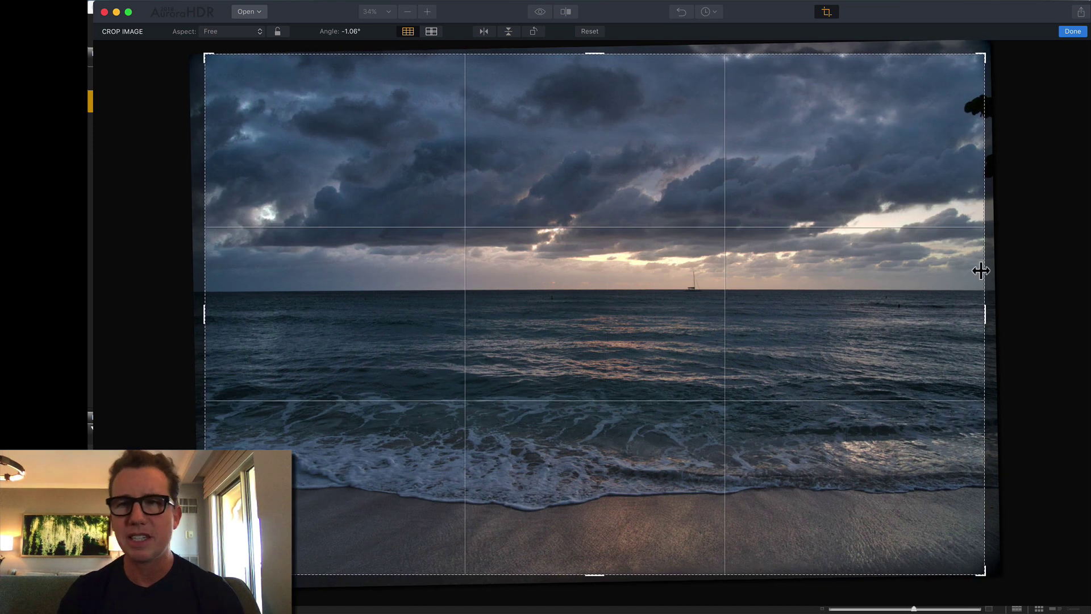
- Trim the crop's right and left edges using a golden-ratio guide, then apply the crop
left_click_drag(990, 314, 968, 311)
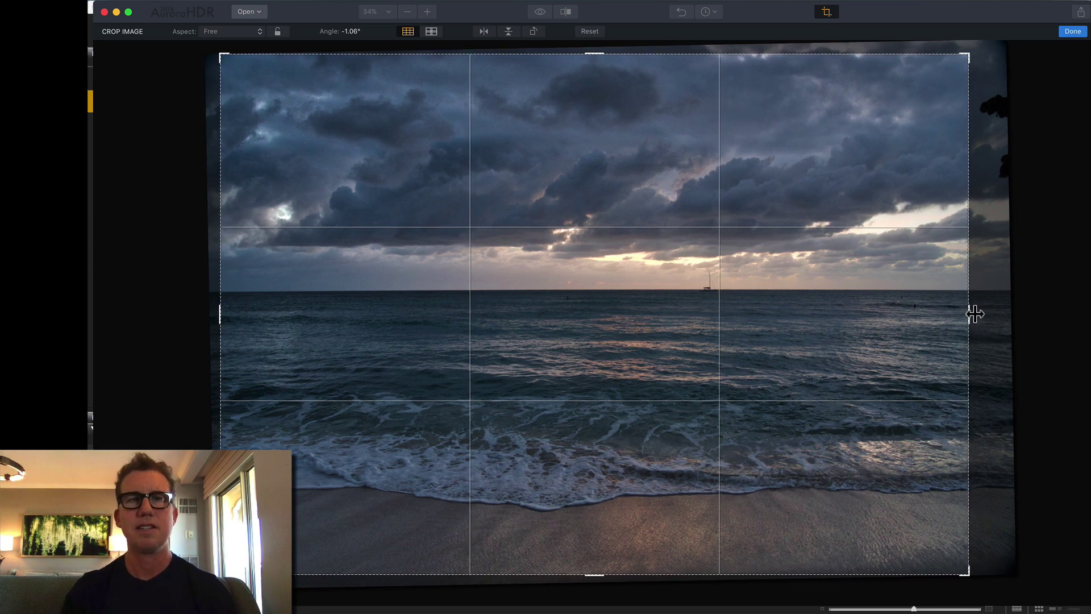
left_click(431, 32)
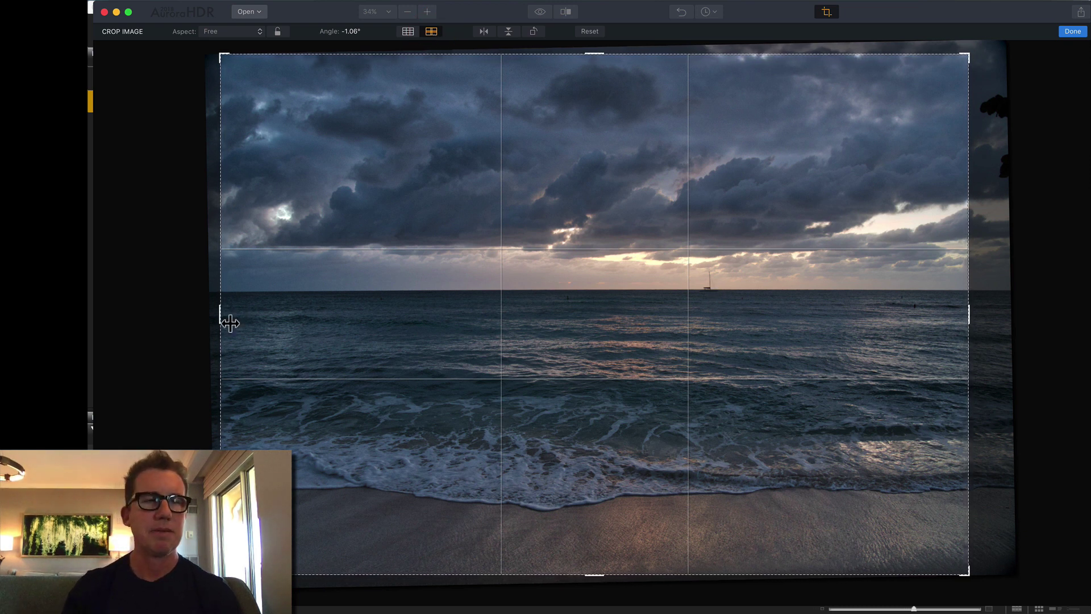
left_click_drag(226, 322, 248, 321)
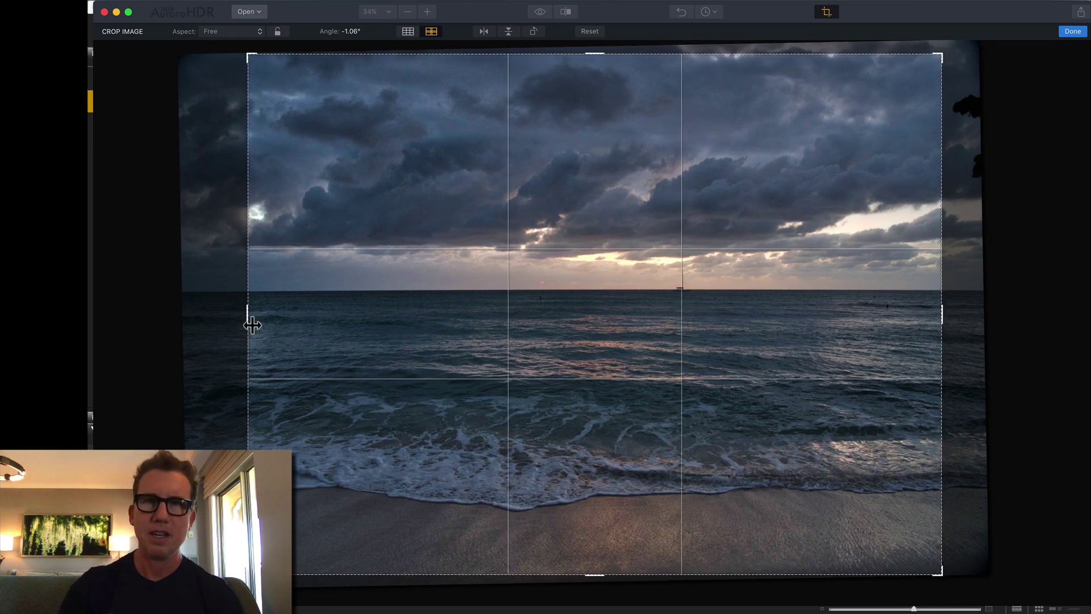
key("Return")
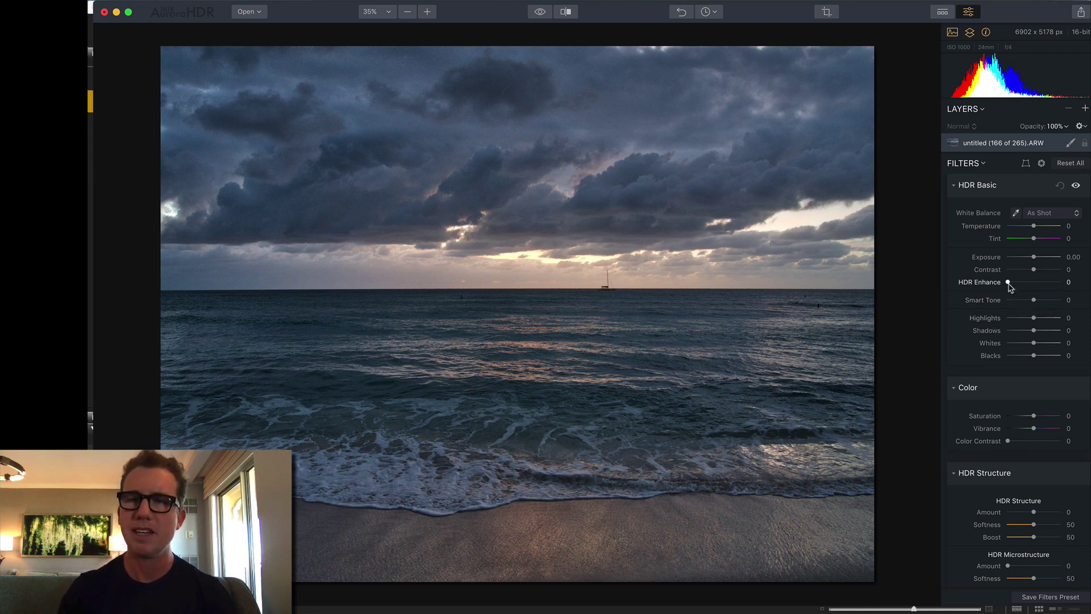
- Set HDR Enhance to 39 and Smart Tone to 78 in HDR Basic
mouse_move(1008, 282)
left_mouse_down()
mouse_move(1046, 273)
mouse_move(1018, 275)
left_mouse_up()
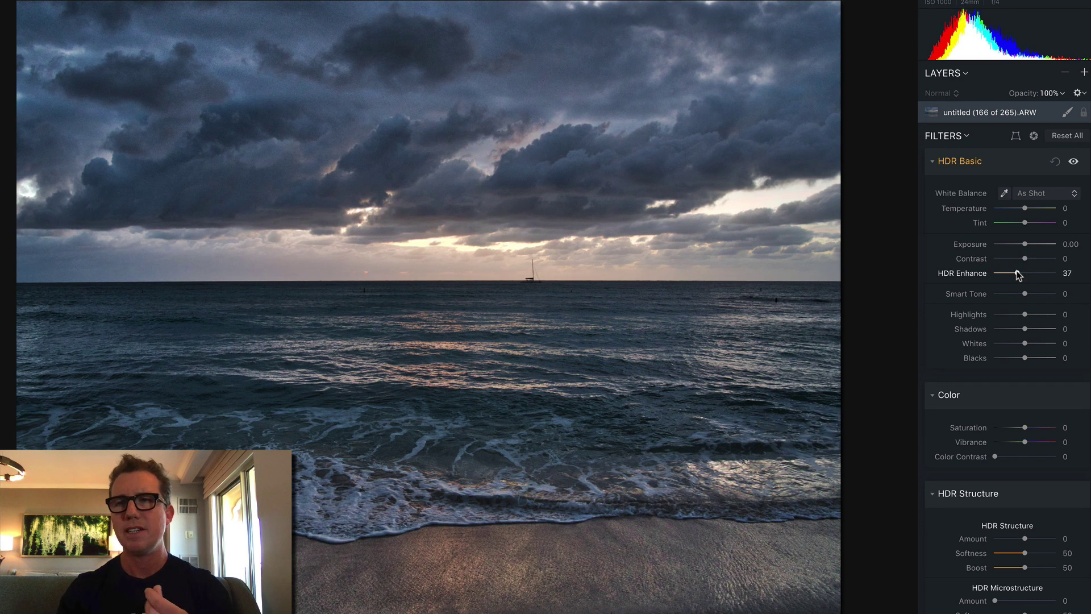
left_click_drag(1018, 276, 1019, 277)
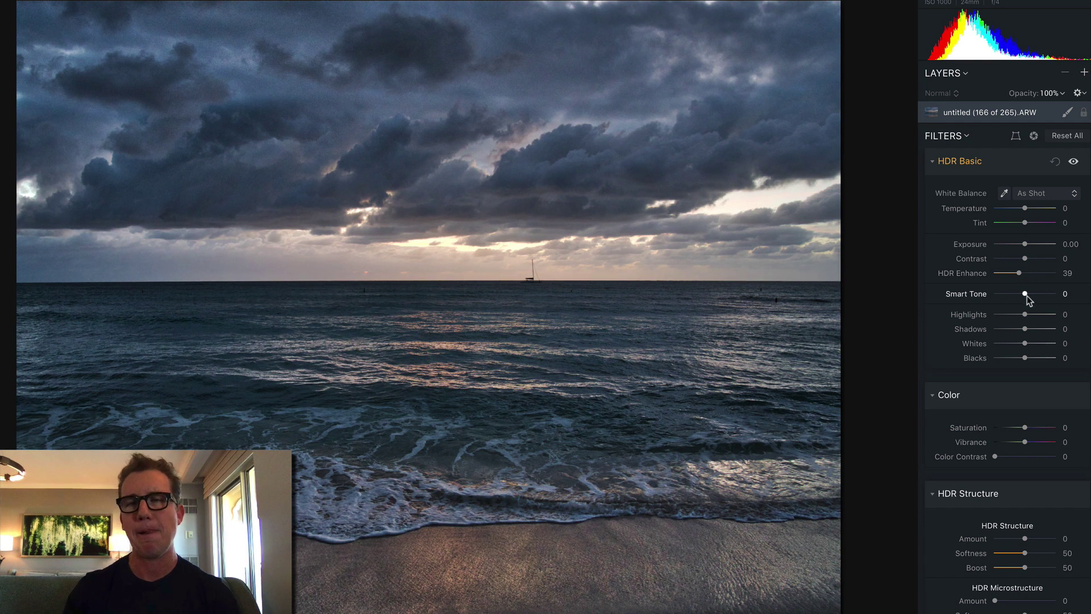
left_click_drag(1027, 297, 1049, 294)
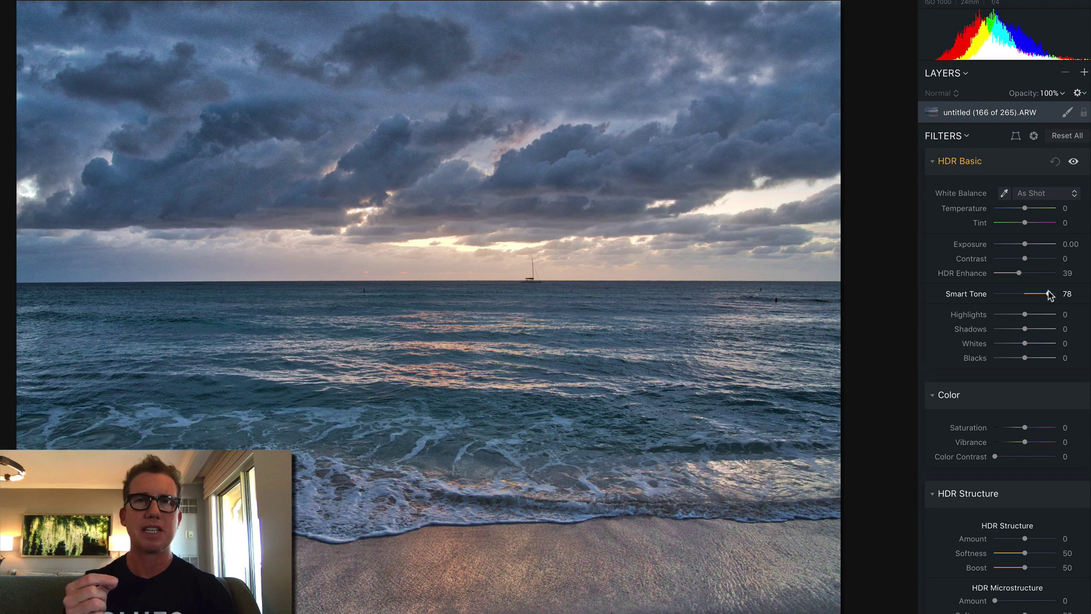
- Add a new adjustment layer and push its HDR Denoise Amount, Smooth and Boost up
left_click(1084, 74)
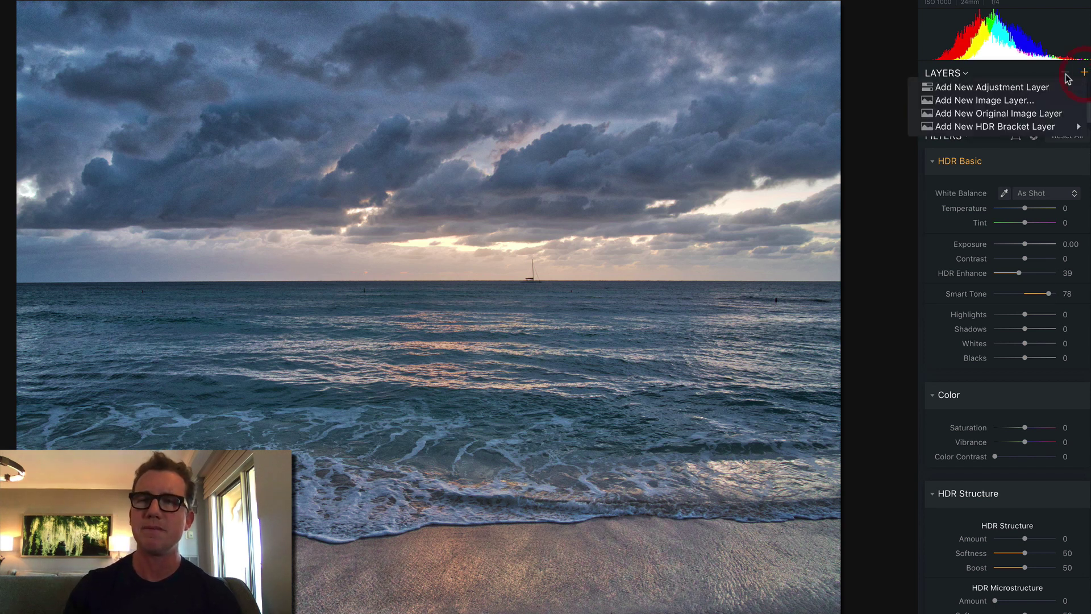
left_click(1030, 87)
scroll(1002, 407, "down", 1)
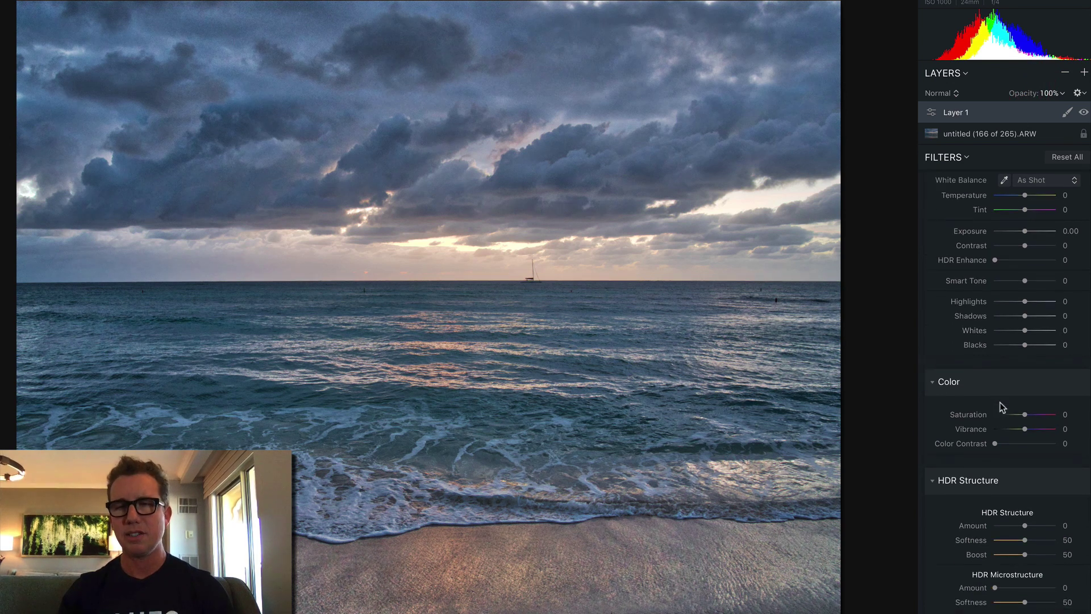
scroll(1002, 407, "down", 8)
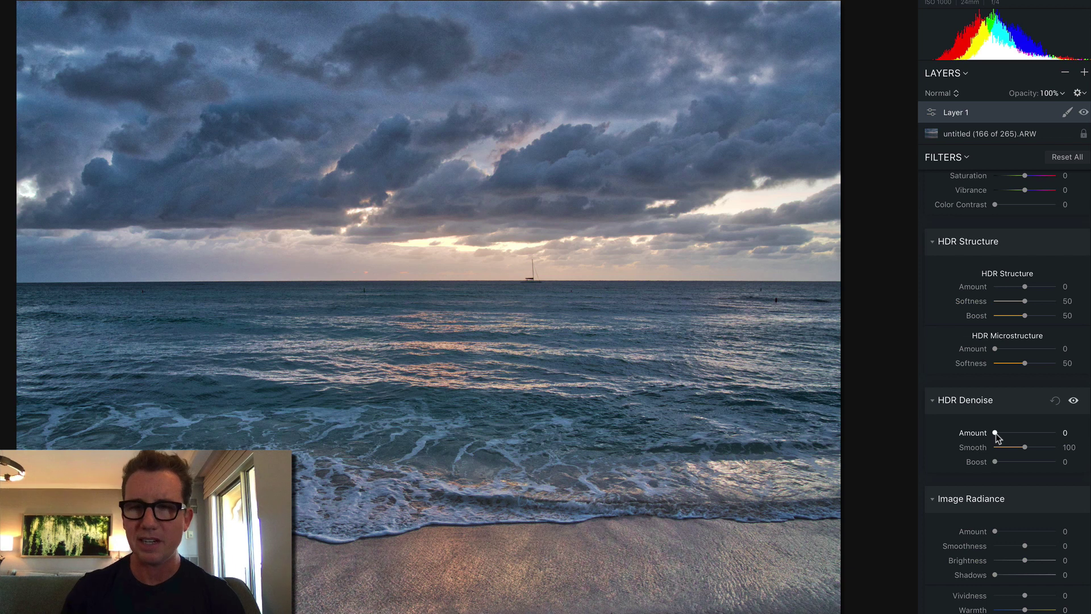
left_click_drag(996, 433, 1022, 433)
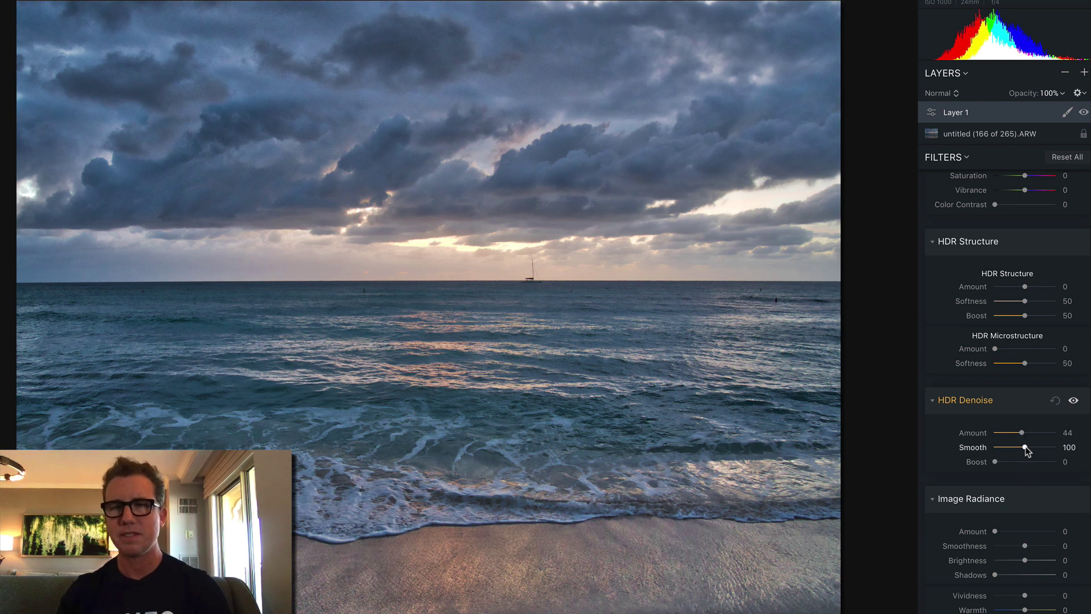
left_click_drag(1028, 449, 1028, 450)
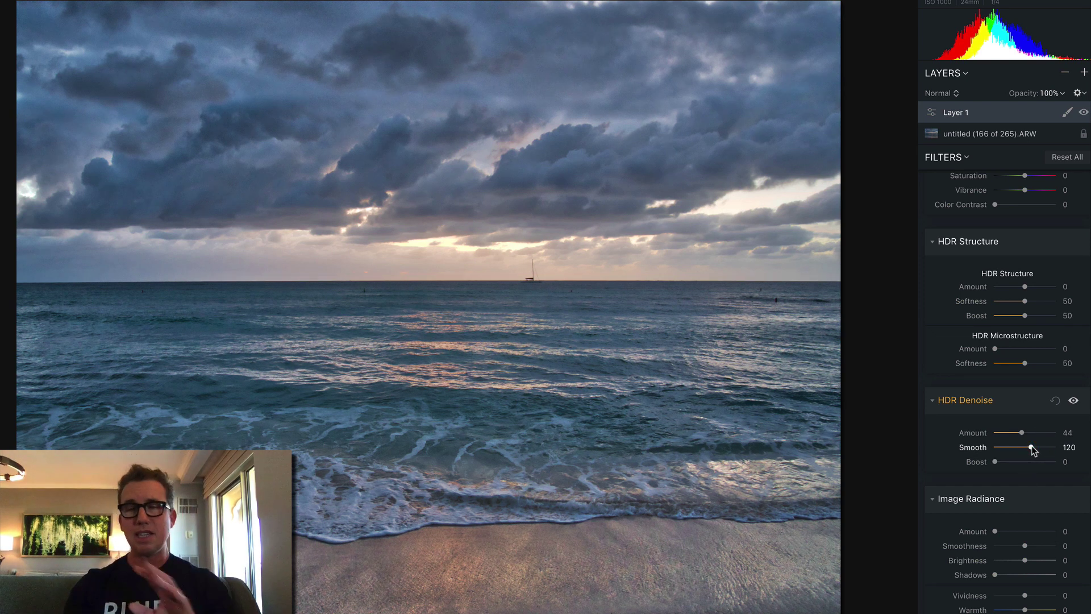
left_click_drag(1021, 433, 1073, 442)
left_click_drag(995, 462, 1065, 455)
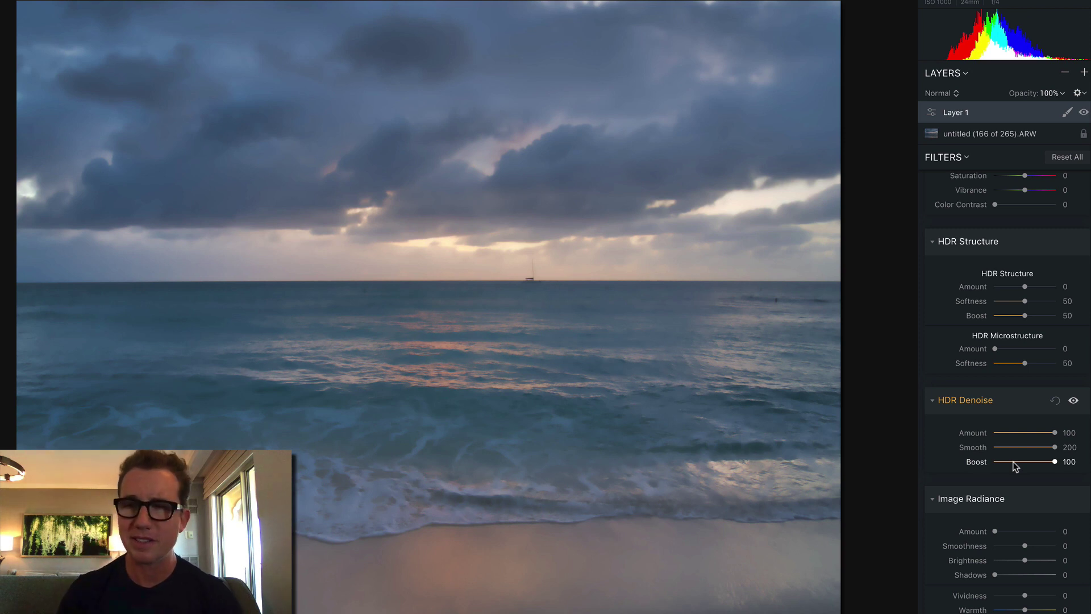
- Compare HDR Denoise on and off, then settle it at Amount 42, Smooth 86, Boost 0
left_click(1074, 402)
left_click(1075, 402)
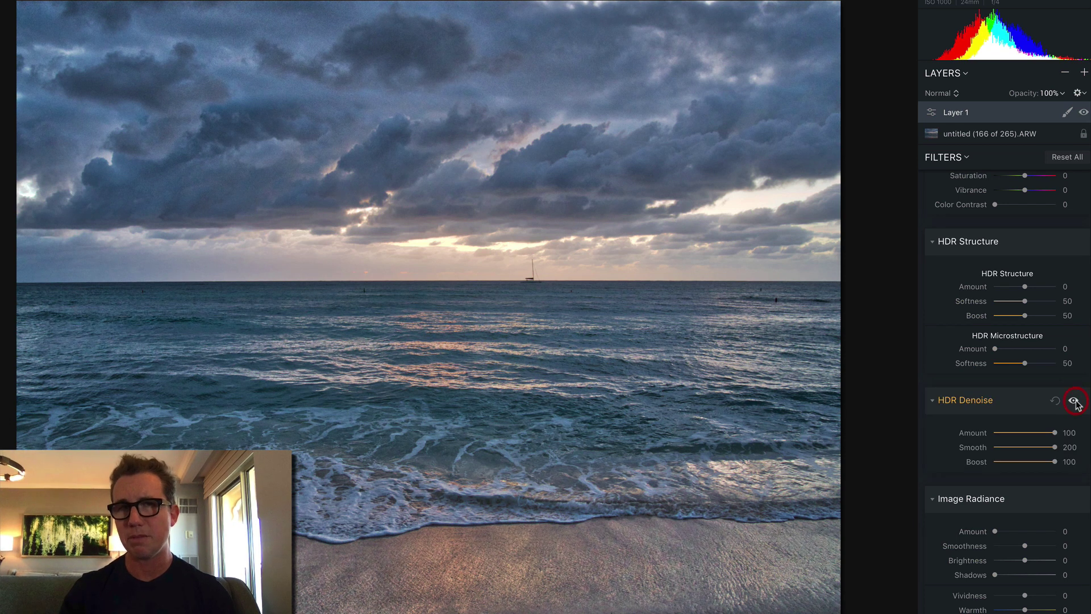
left_click(1074, 401)
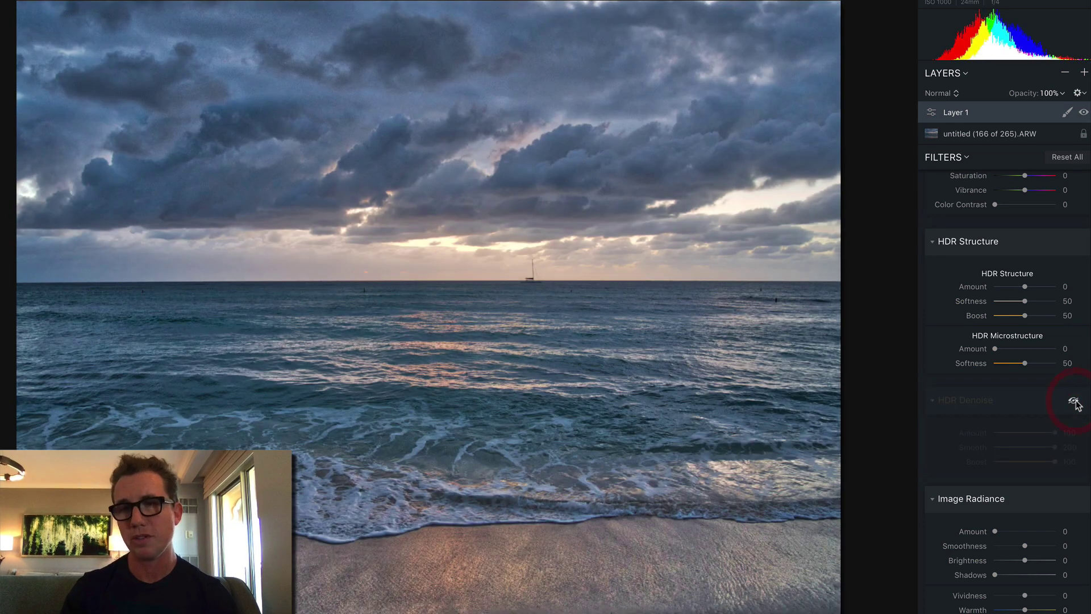
left_click(1074, 401)
left_click_drag(1053, 438, 994, 460)
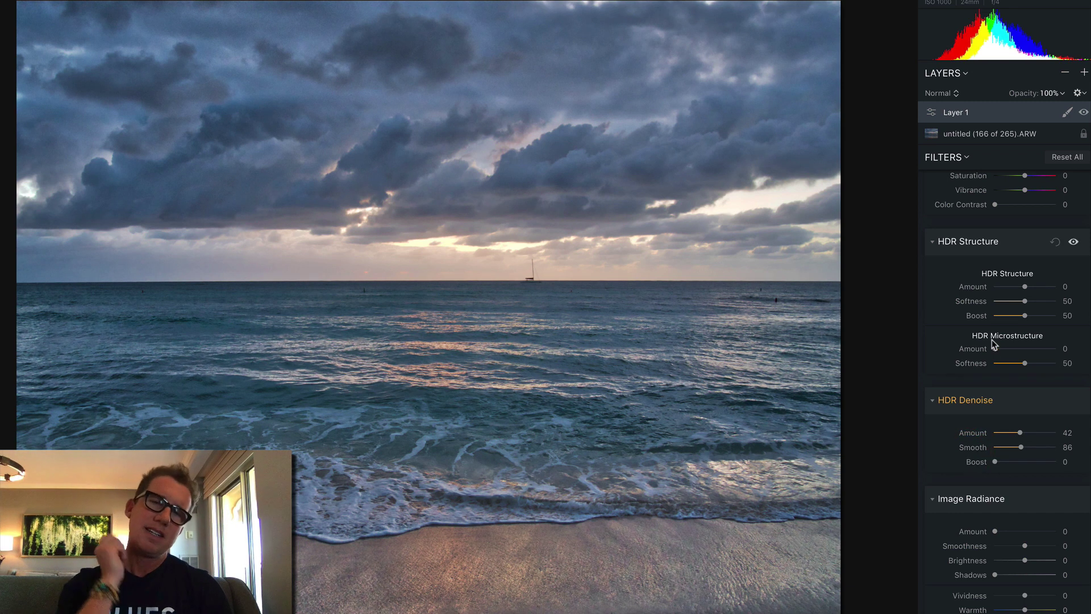
- Give Layer 1 a brush mask and paint it across the upper sky with an enlarged brush
scroll(991, 340, "down", 5)
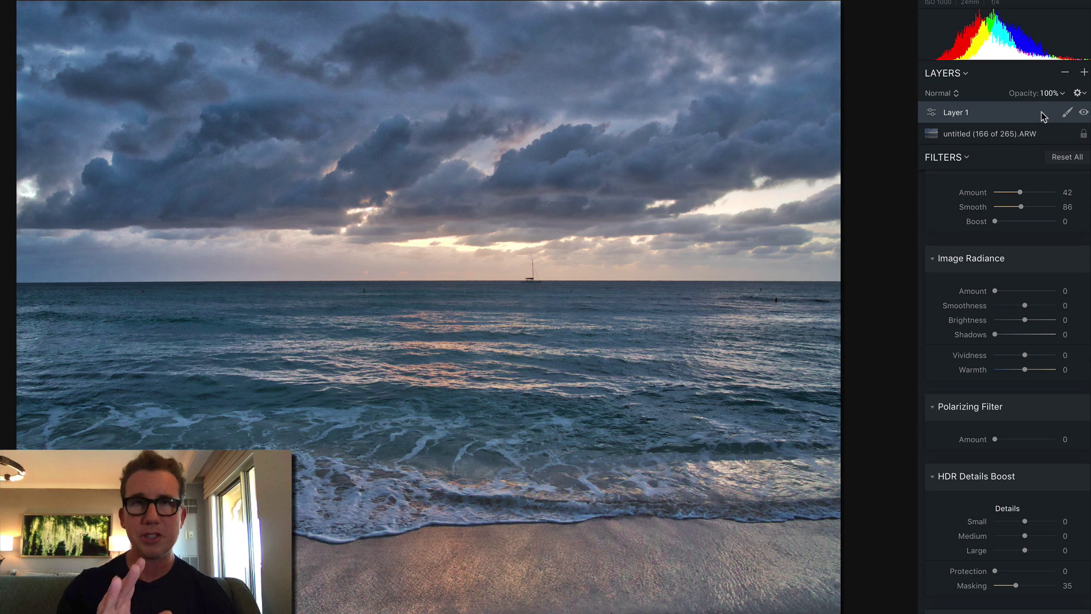
left_click(1067, 113)
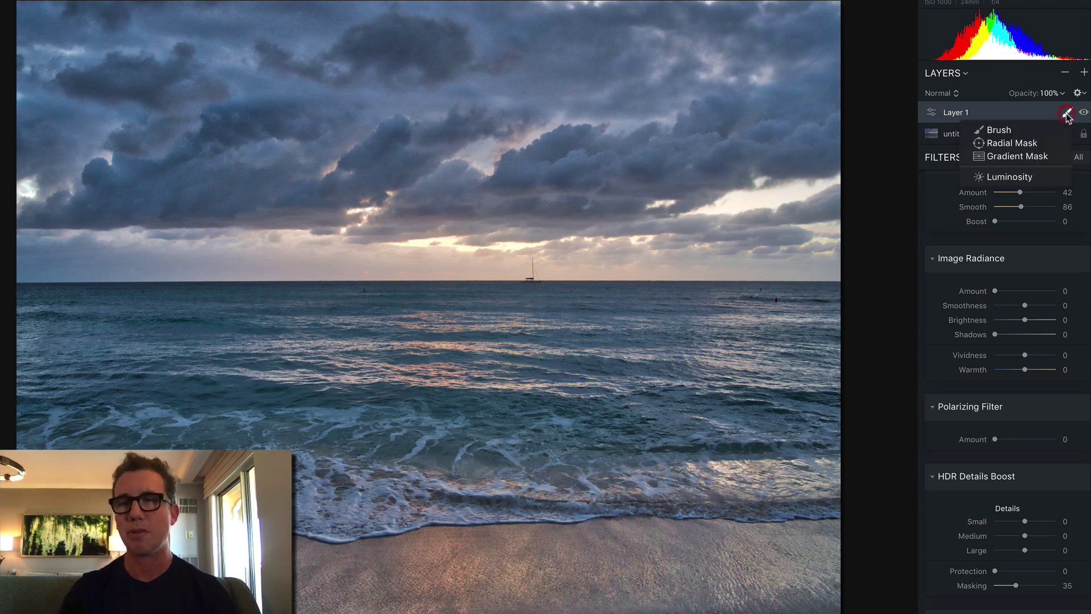
left_click(1020, 133)
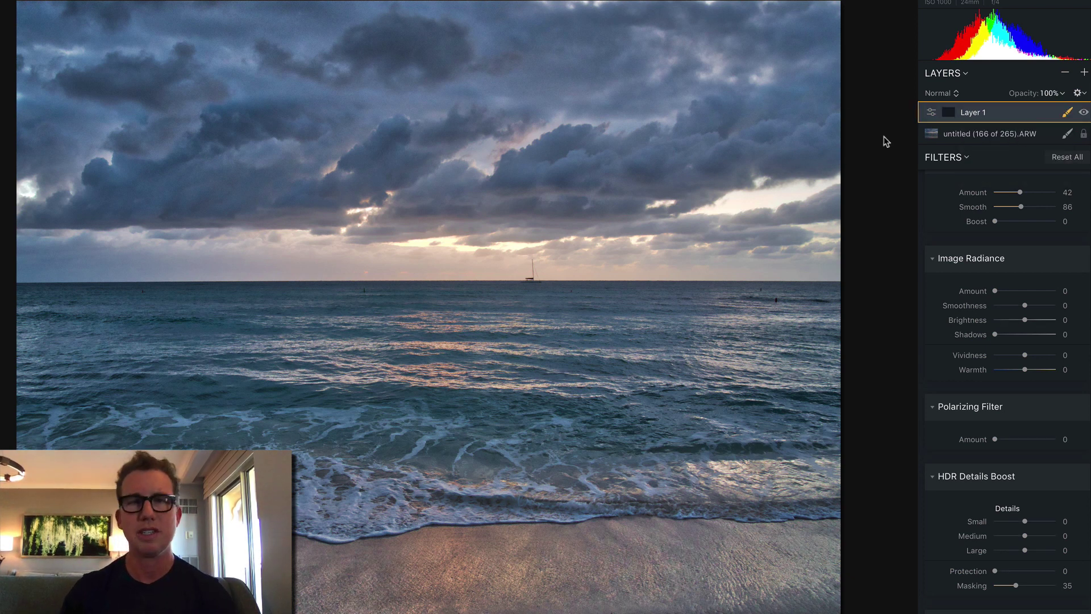
mouse_move(496, 125)
left_mouse_down()
mouse_move(508, 146)
mouse_move(487, 139)
left_mouse_up()
key("bracketright")
key("bracketright")
key("bracketright")
key("bracketright")
key("bracketright")
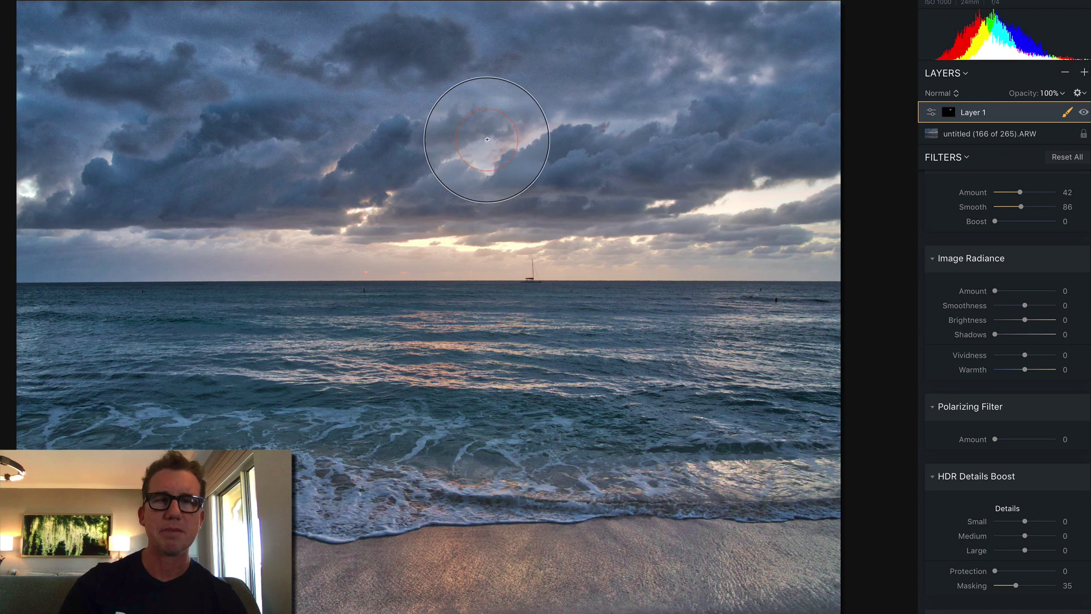
mouse_move(482, 138)
left_mouse_down()
mouse_move(649, 66)
mouse_move(752, 89)
mouse_move(503, 78)
mouse_move(734, 75)
mouse_move(628, 134)
left_mouse_up()
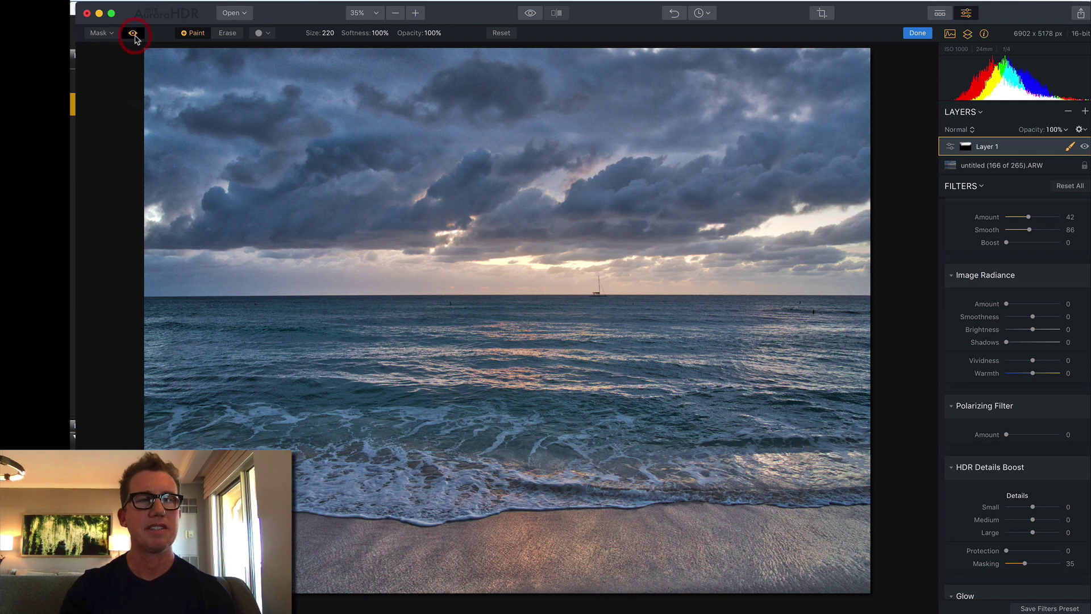
- Show the red mask overlay, extend the mask over the right-edge clouds, then hide the overlay
left_click(134, 34)
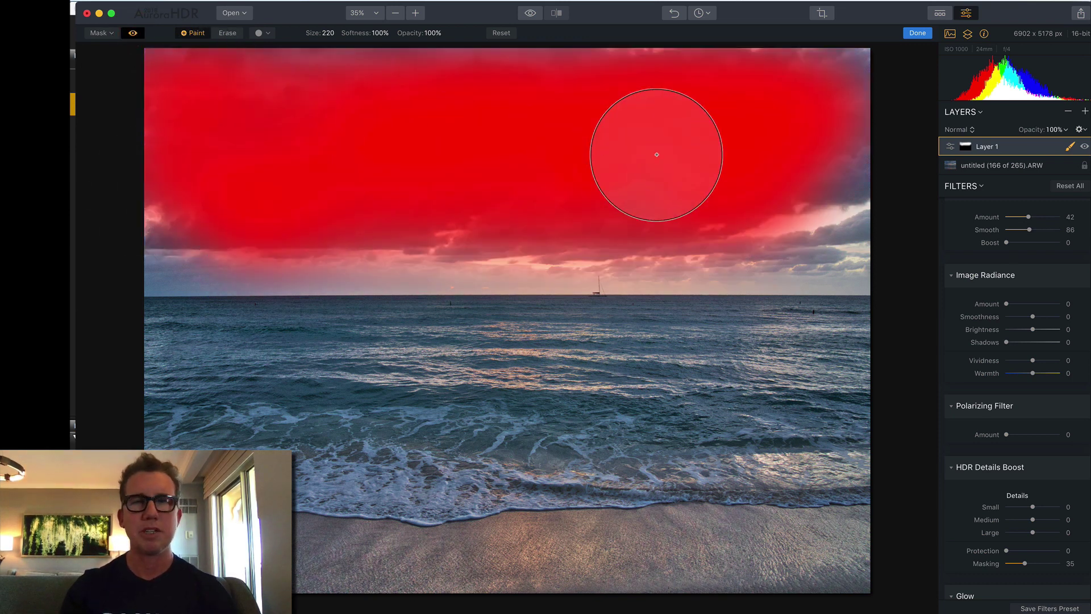
mouse_move(657, 154)
left_mouse_down()
mouse_move(795, 210)
mouse_move(861, 198)
mouse_move(838, 71)
mouse_move(882, 97)
mouse_move(792, 79)
mouse_move(853, 61)
left_mouse_up()
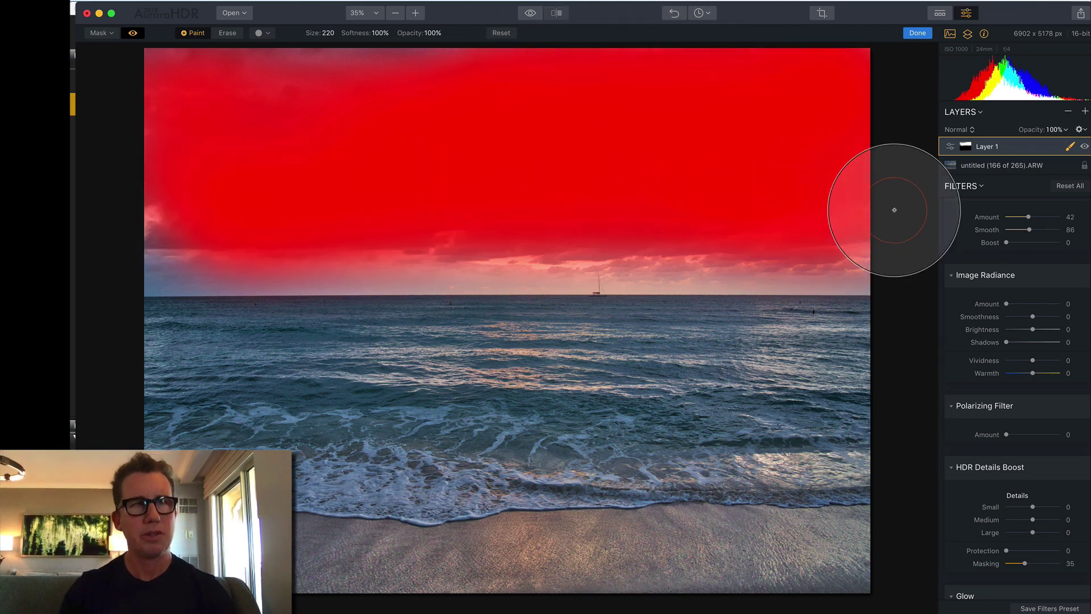
left_click(133, 34)
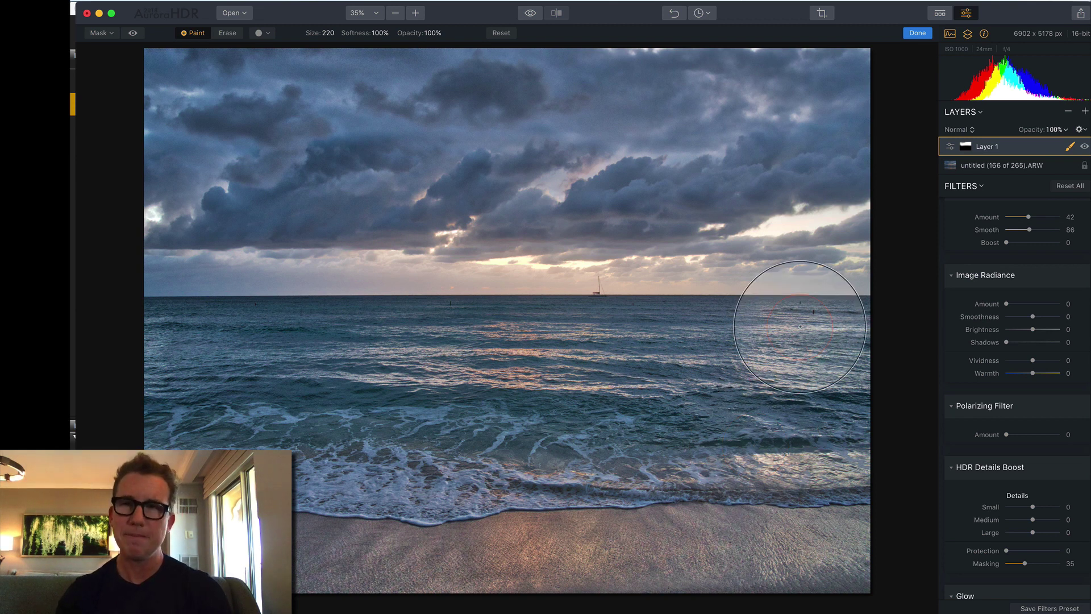
- Add a second adjustment layer and target Bottom in Top & Bottom Tuning
left_click(1085, 112)
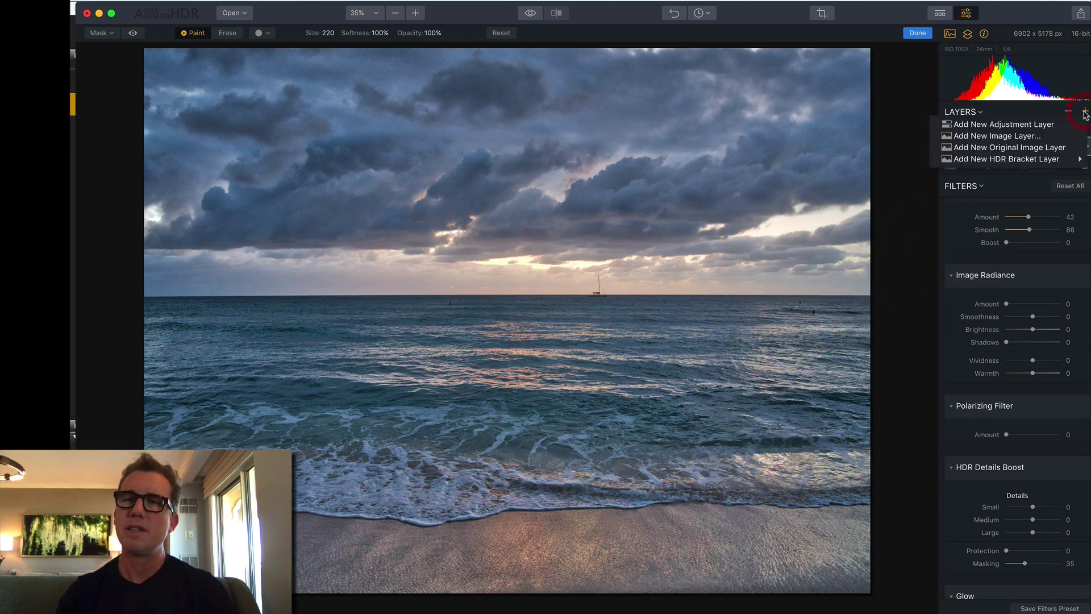
left_click(1038, 125)
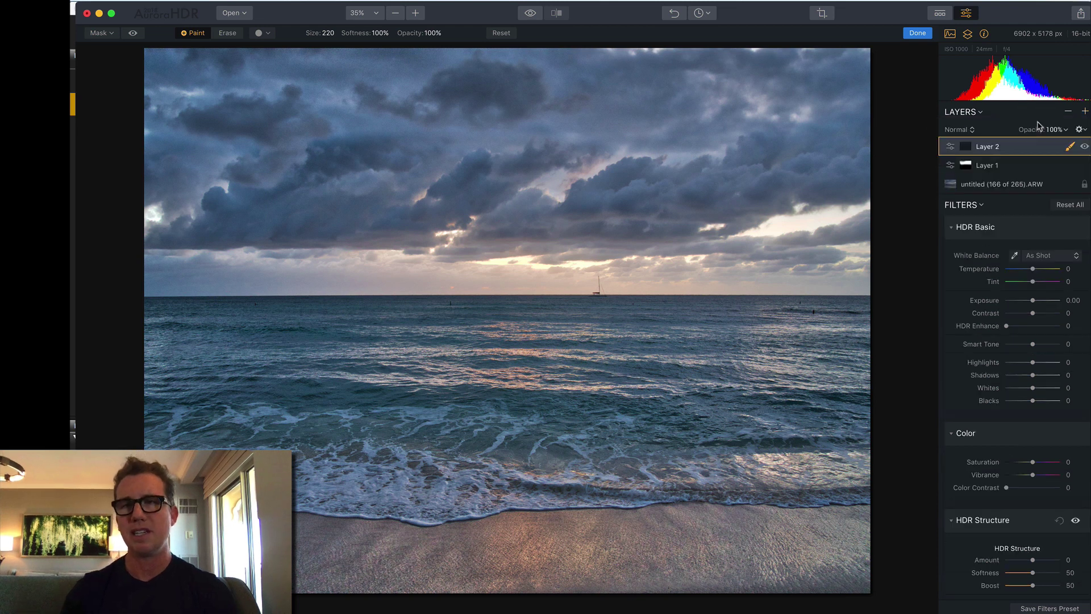
scroll(1022, 480, "down", 15)
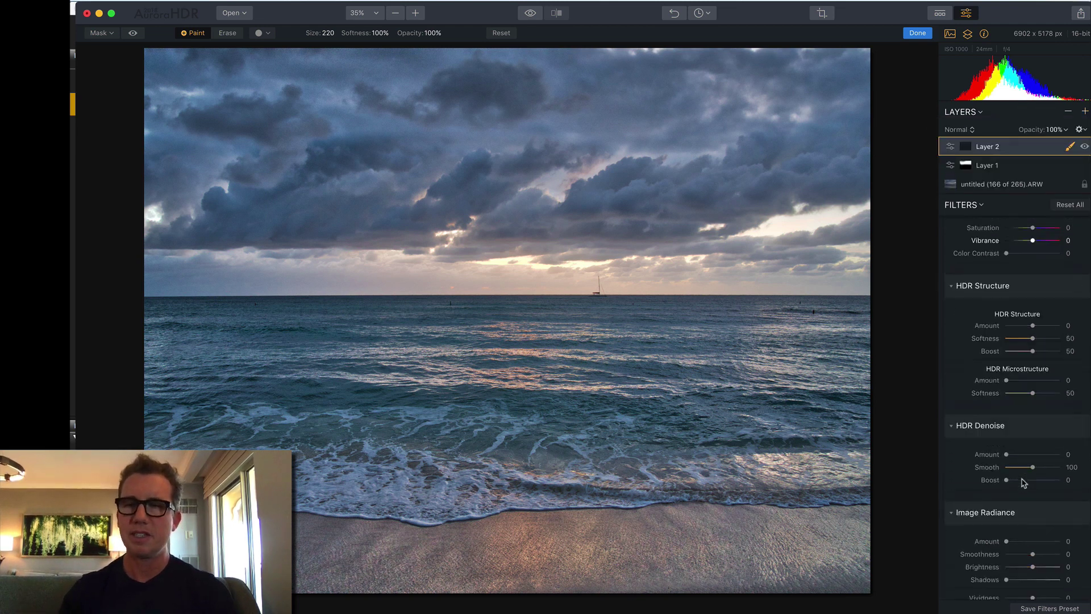
scroll(1021, 482, "down", 12)
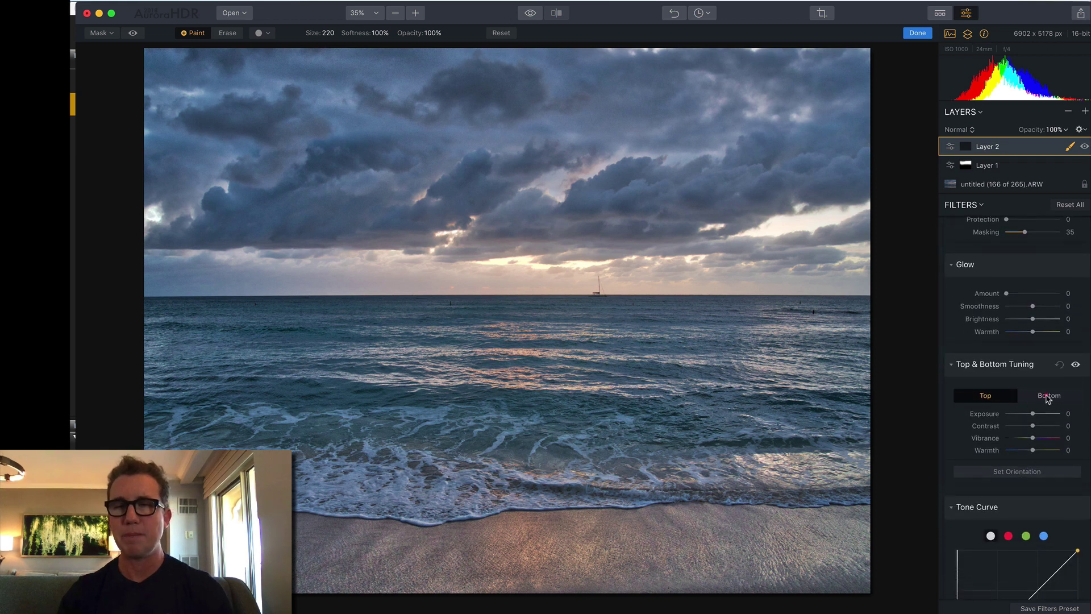
left_click(1048, 398)
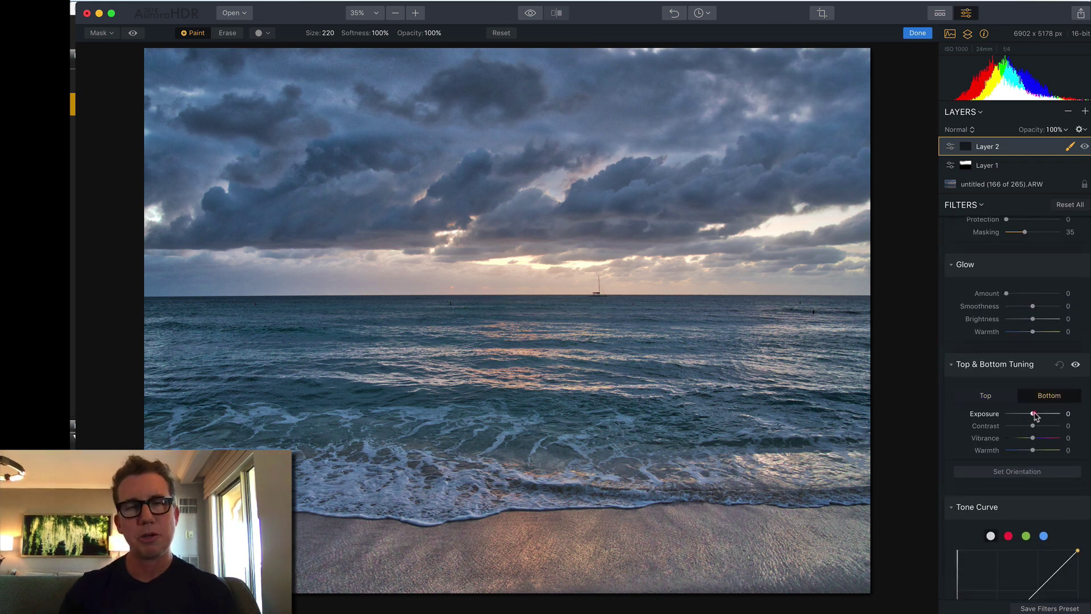
- Set the bottom tuning to Exposure 45, Contrast -44 and Warmth -30
left_click_drag(1034, 414, 1043, 415)
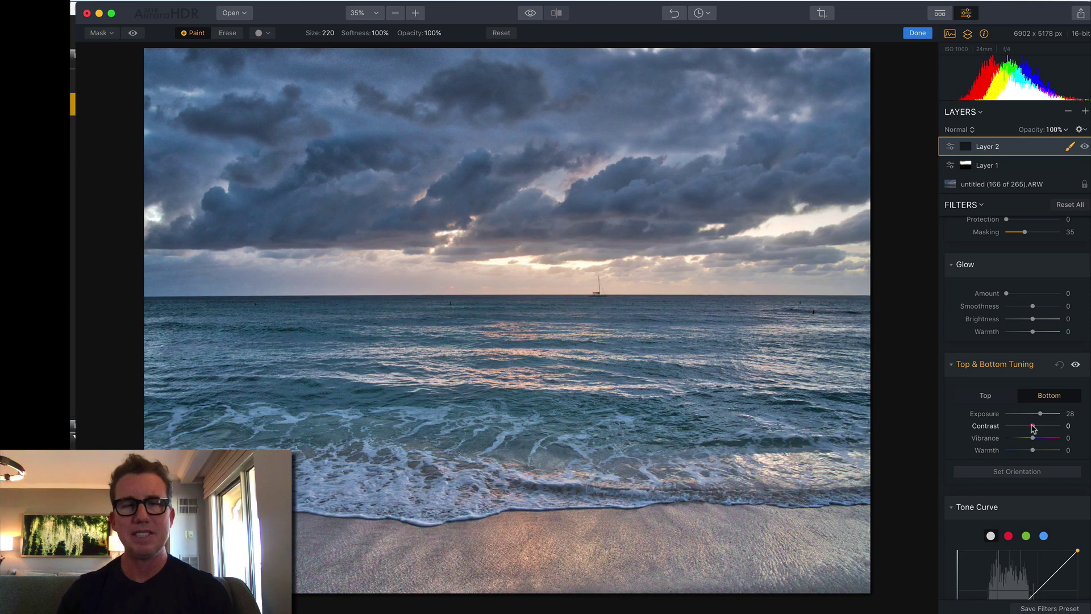
mouse_move(1033, 429)
left_mouse_down()
mouse_move(1043, 430)
mouse_move(1025, 441)
left_mouse_up()
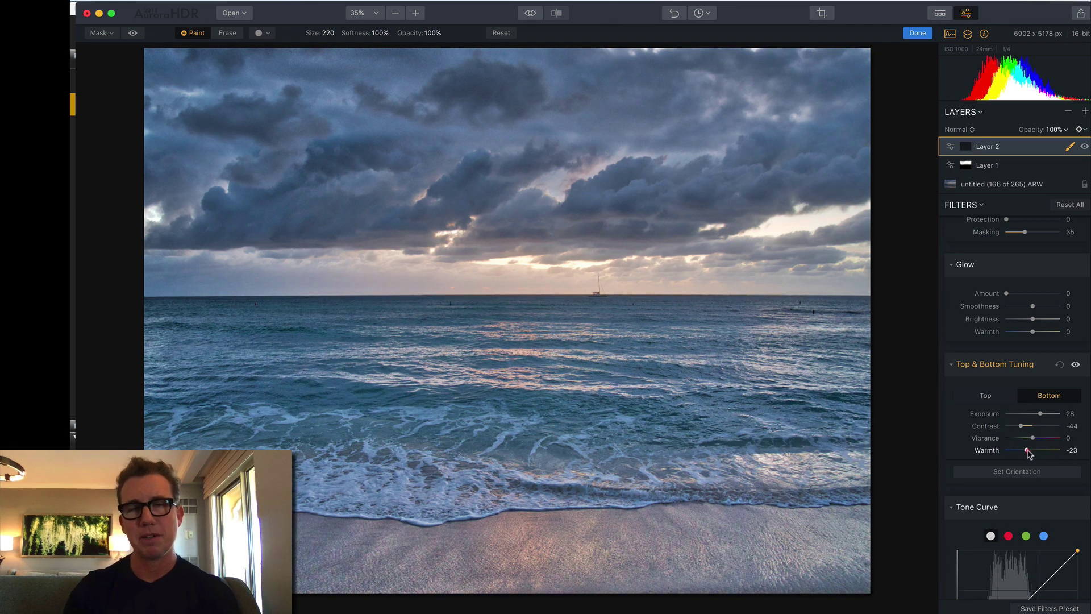
mouse_move(1030, 453)
left_mouse_down()
mouse_move(1014, 455)
mouse_move(1044, 453)
mouse_move(1029, 454)
left_mouse_up()
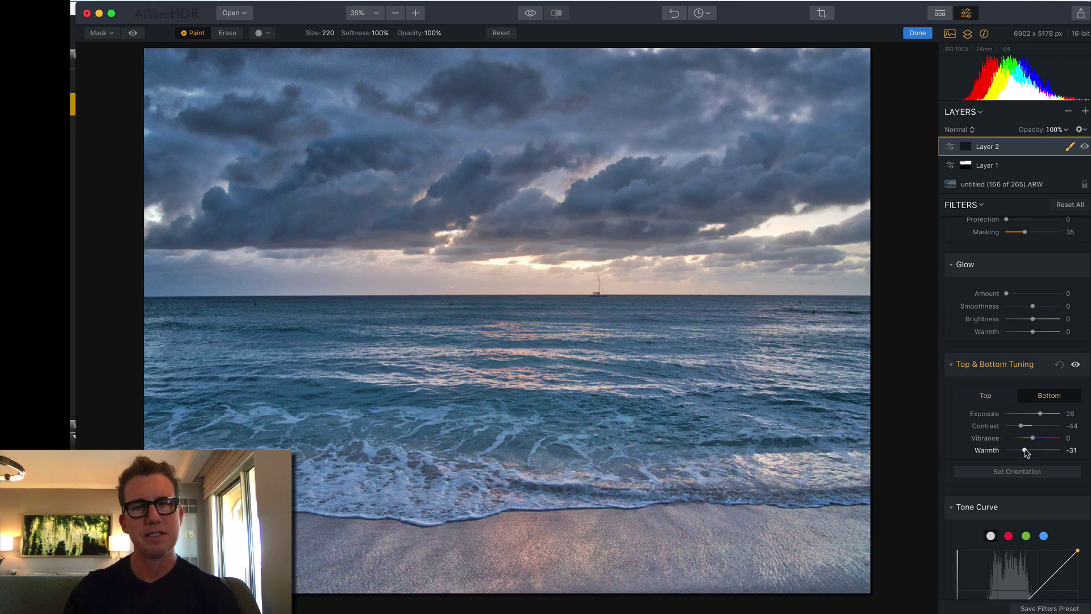
left_click_drag(1026, 453, 1027, 453)
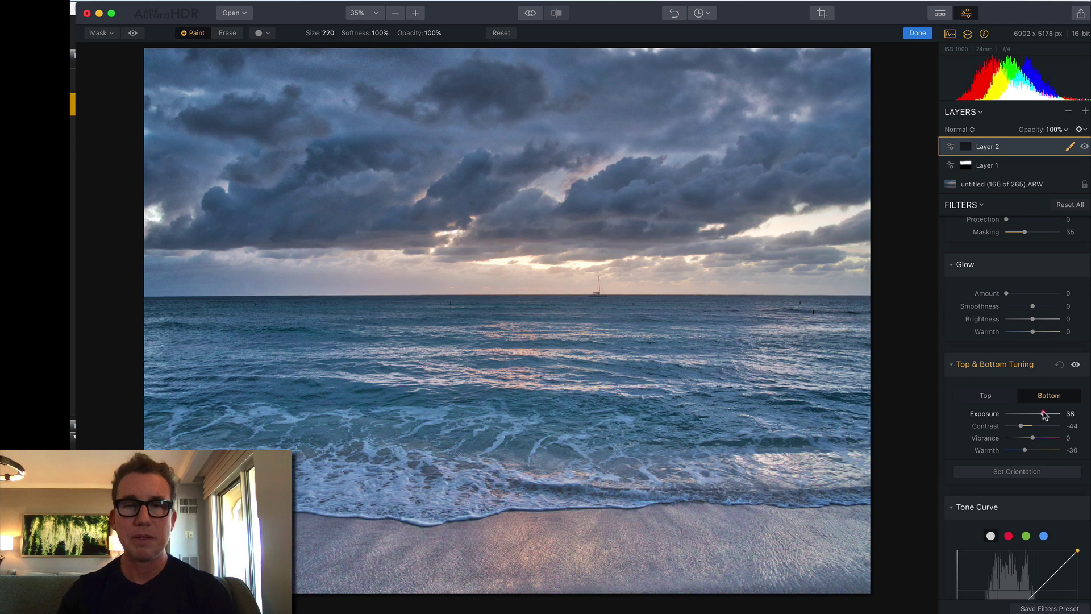
left_click_drag(1044, 416, 1044, 415)
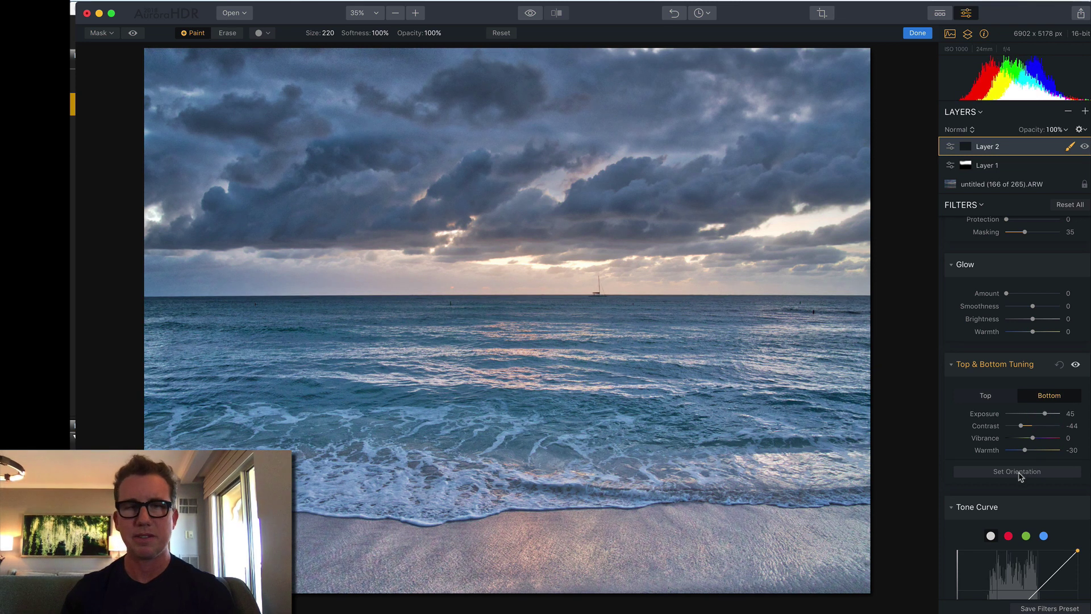
- Move the top/bottom tuning split line onto the sea's horizon and confirm it
left_click(1018, 473)
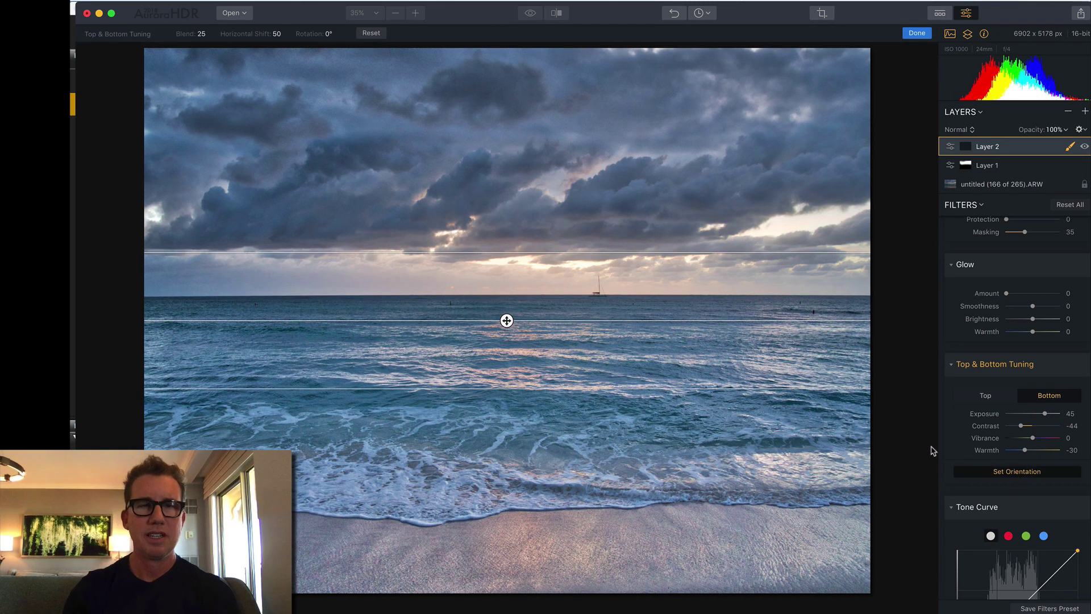
left_click_drag(505, 320, 506, 296)
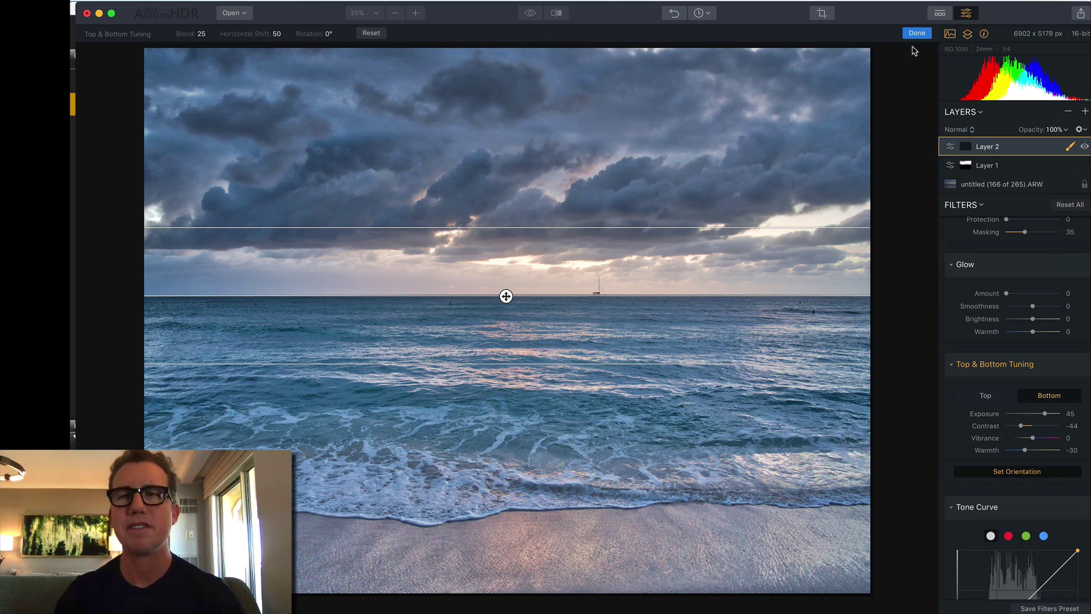
left_click(918, 34)
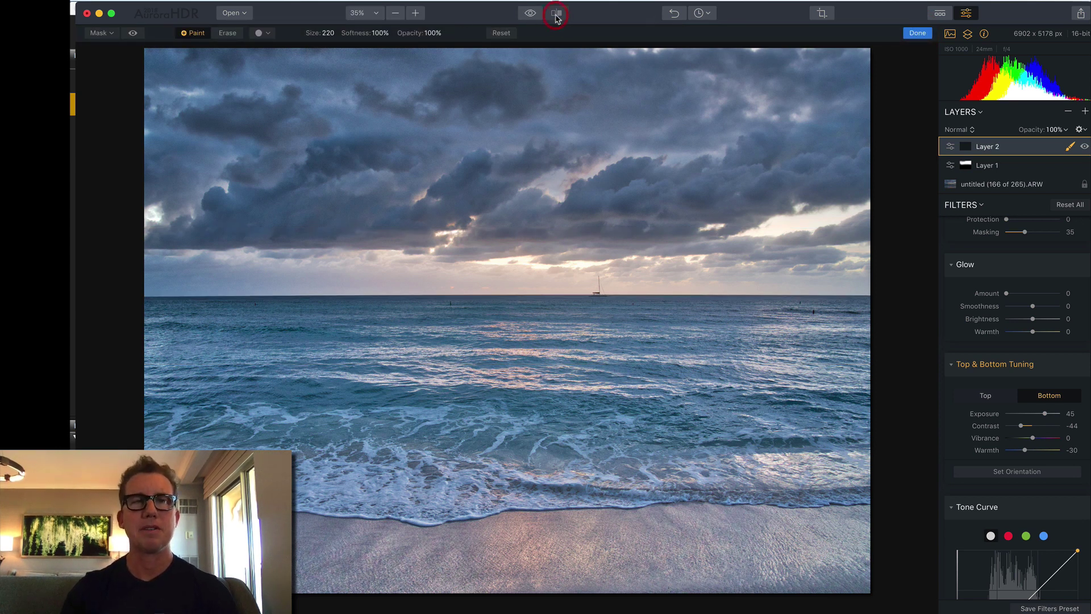
- Leave Layer 2's mask brush, sweep a before/after split across the seascape, then return to full view
left_click(917, 33)
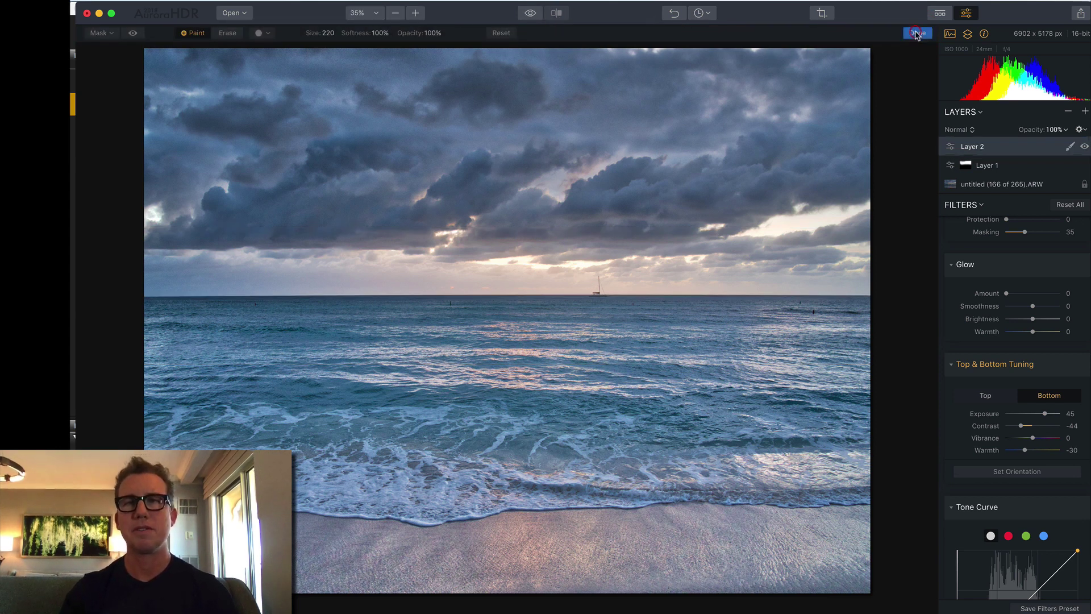
left_click(557, 13)
left_click_drag(524, 231, 373, 246)
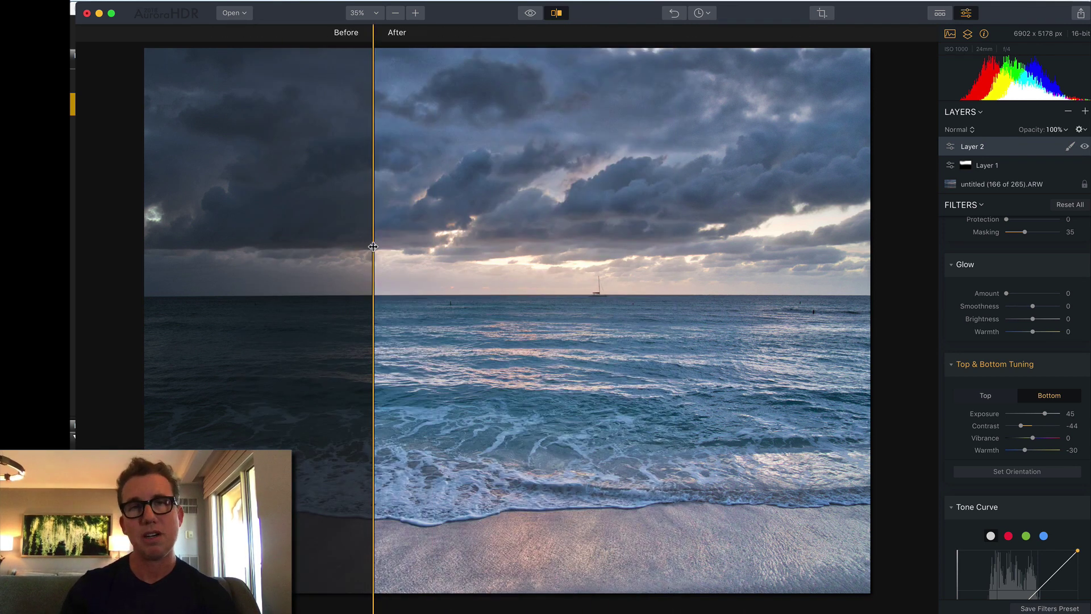
left_click(561, 16)
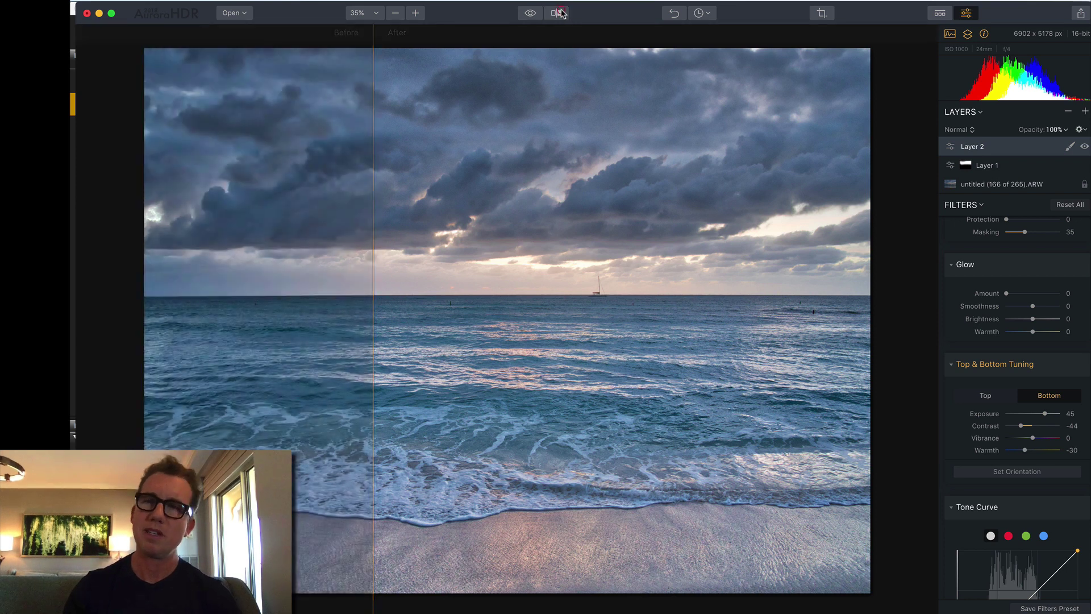
- Add a third adjustment layer, Layer 3
left_click(1084, 112)
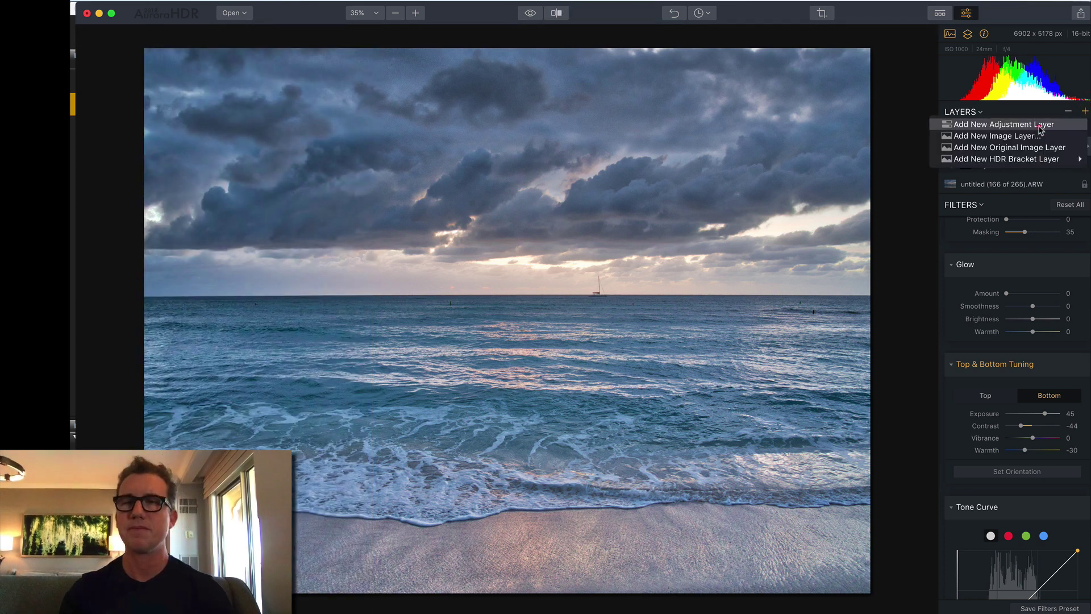
left_click(1058, 122)
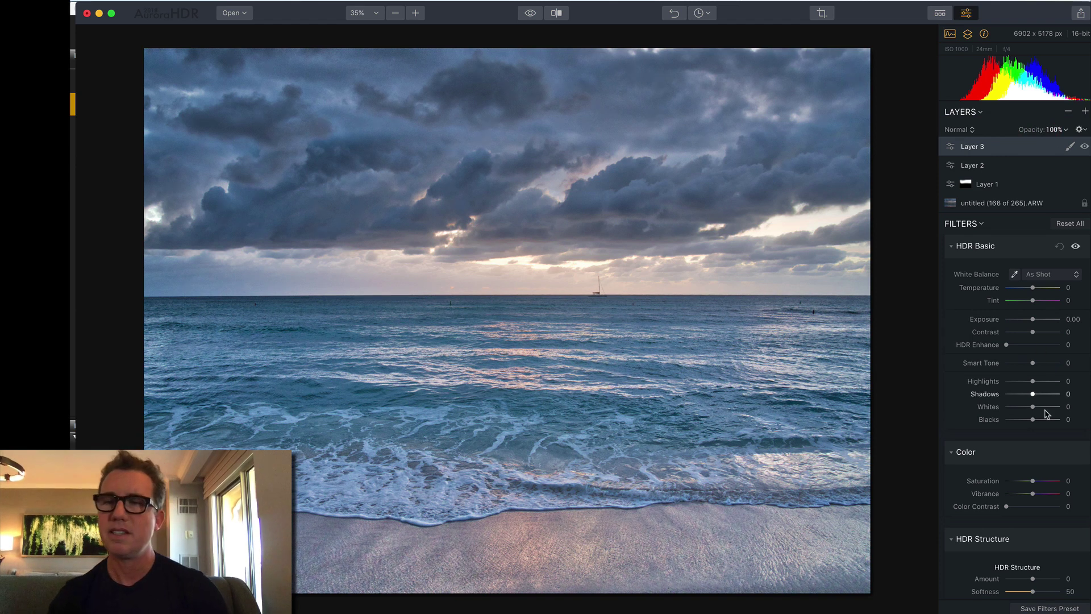
scroll(1044, 414, "down", 10)
scroll(1044, 414, "down", 6)
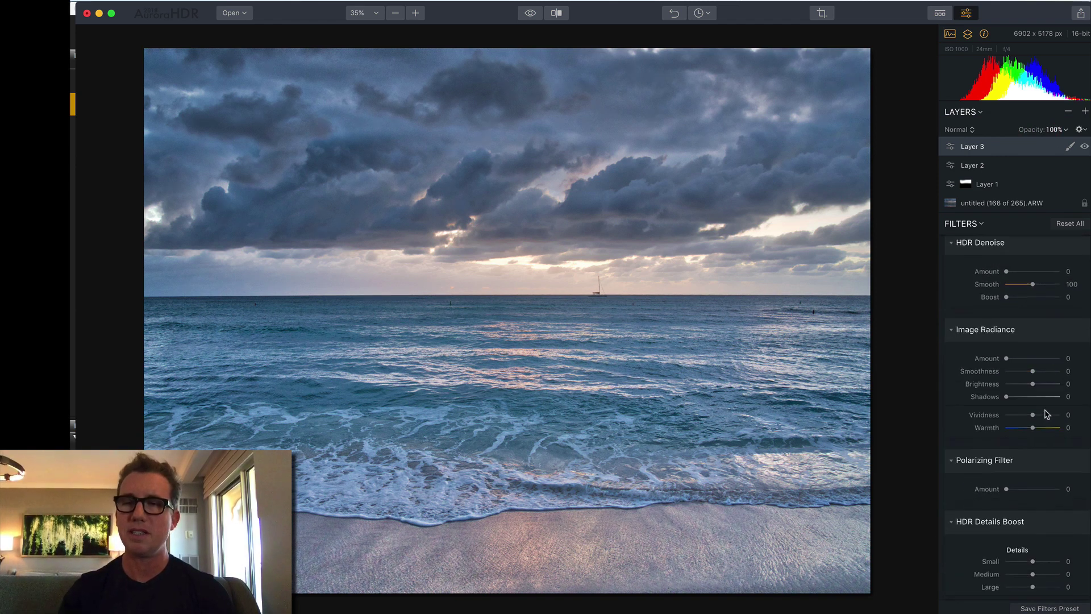
- Set Layer 3's Image Radiance to Amount 60, Vividness 61 and Shadows 41
left_click(1040, 289)
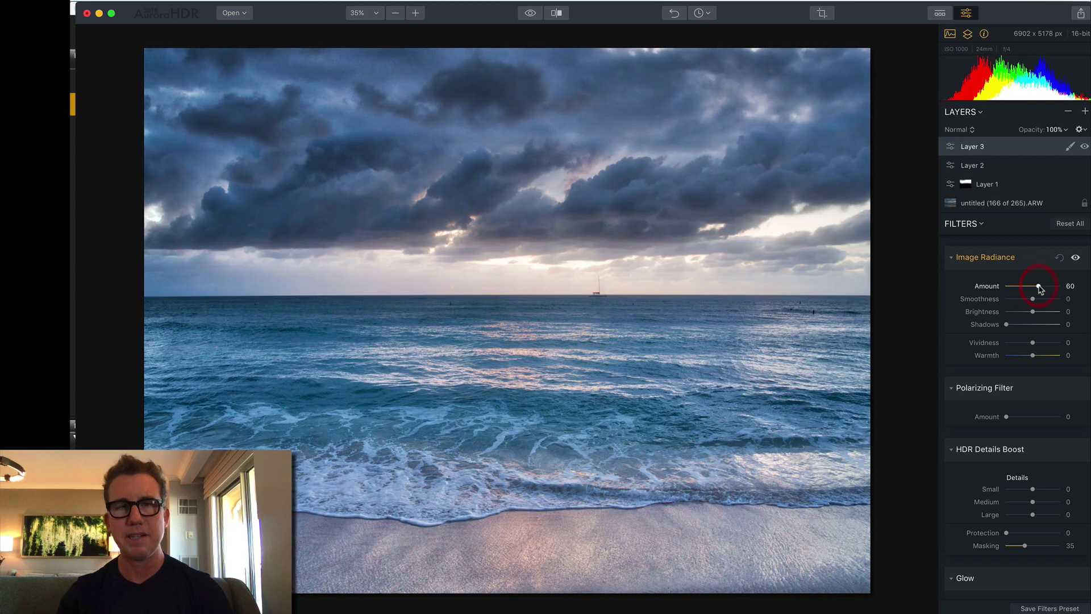
left_click(1051, 343)
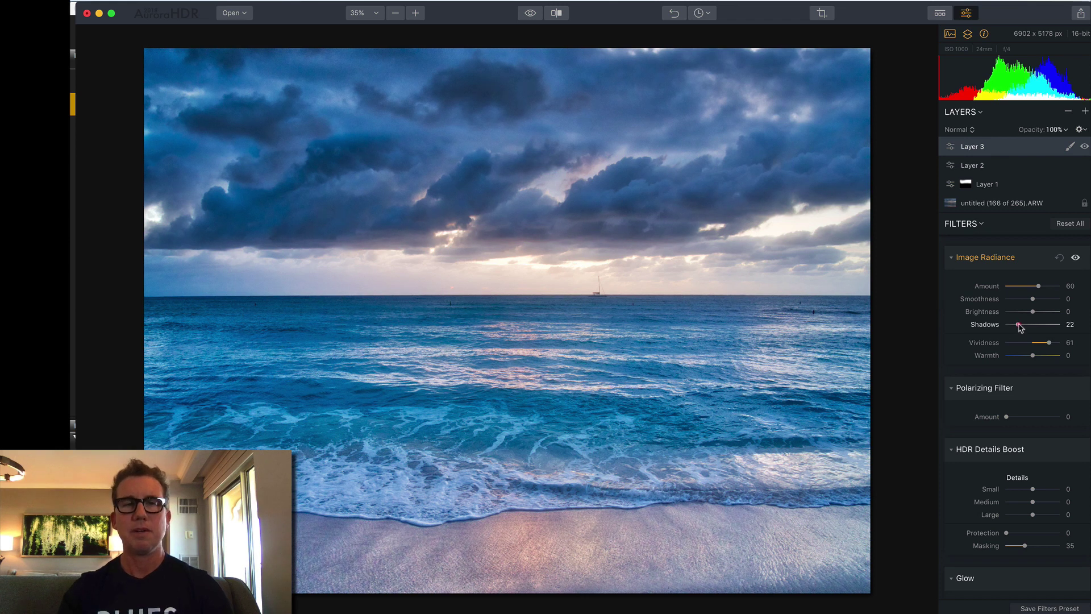
left_click_drag(1020, 328, 1019, 328)
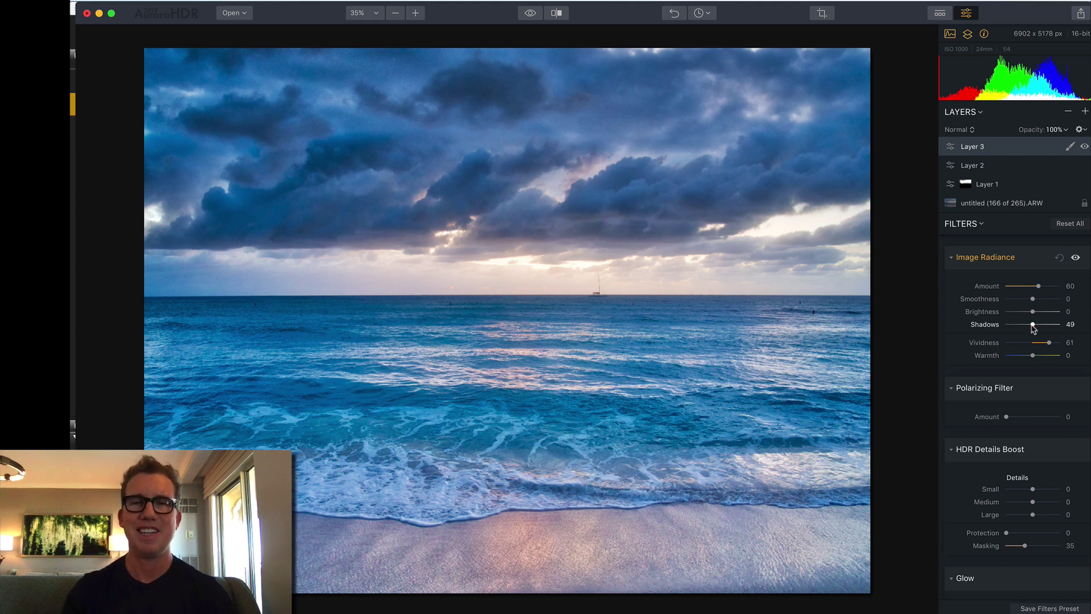
left_click_drag(1034, 329, 1029, 327)
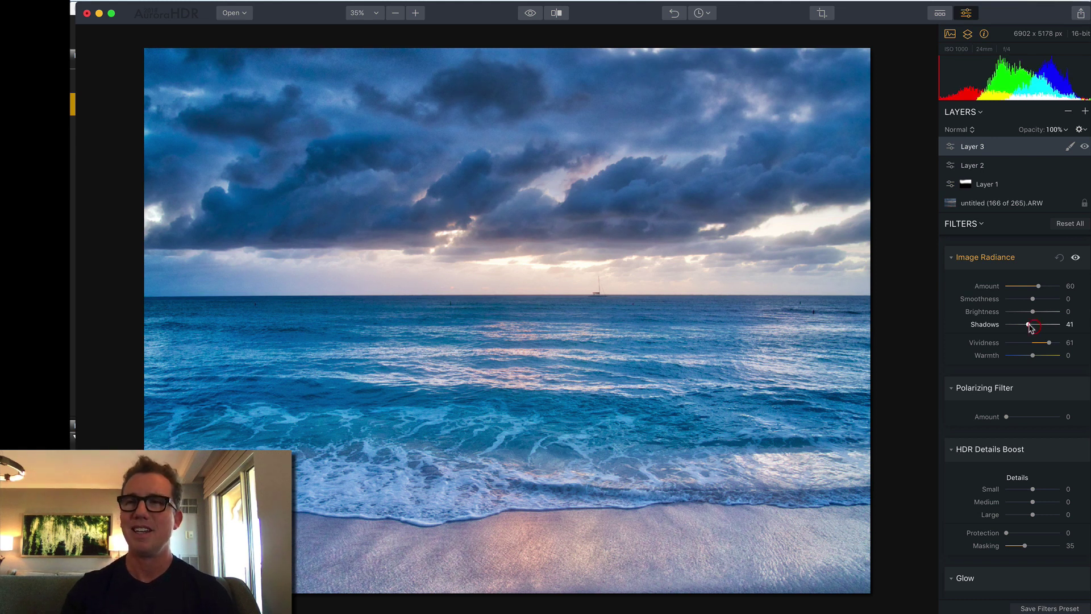
- Add a brush mask to Layer 3 with brush opacity 47% and size 76
left_click(1072, 149)
left_click(998, 161)
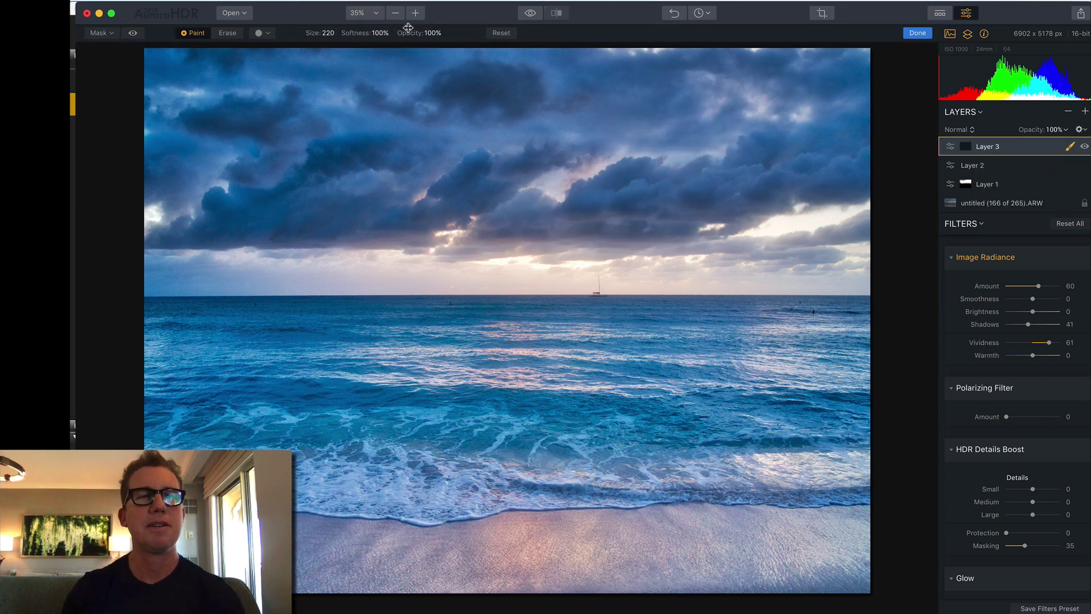
left_click_drag(411, 33, 379, 34)
key("bracketleft")
key("bracketleft")
key("bracketleft")
key("bracketleft")
key("bracketleft")
key("bracketleft")
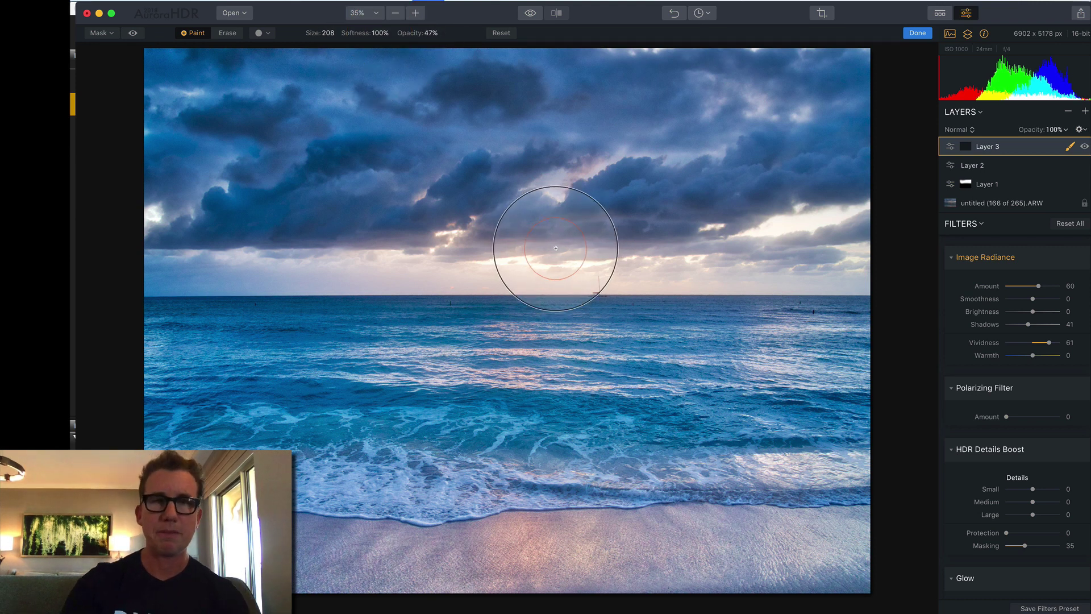
key("bracketleft")
key("bracketleft")
key("bracketleft")
key("bracketleft")
key("bracketleft")
key("bracketleft")
key("bracketleft")
key("bracketleft")
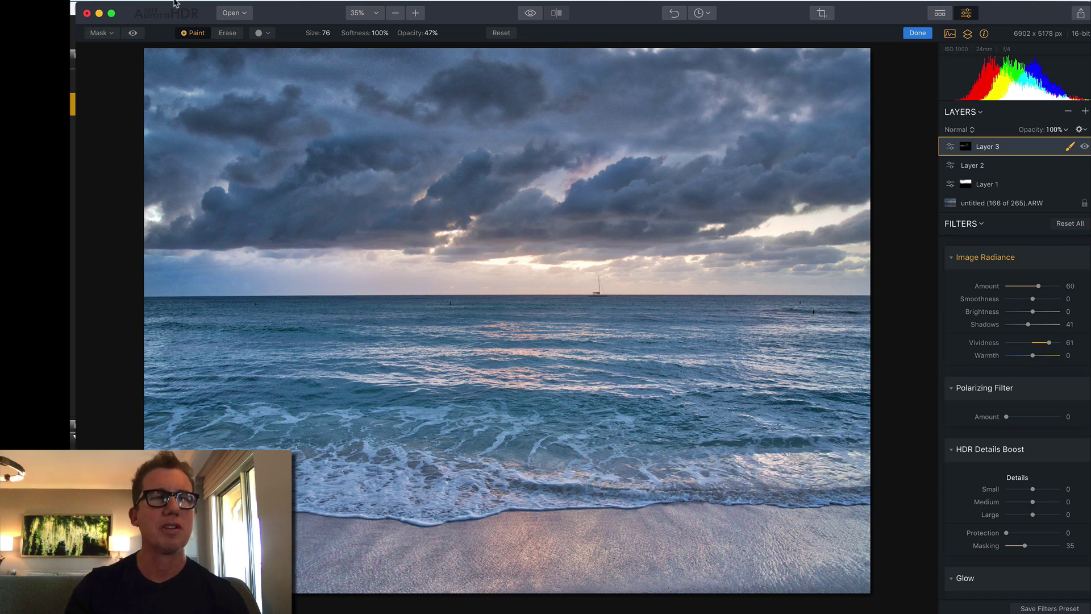
- With the red overlay shown, paint Layer 3's mask over the right horizon and the right and left clouds
left_click(133, 33)
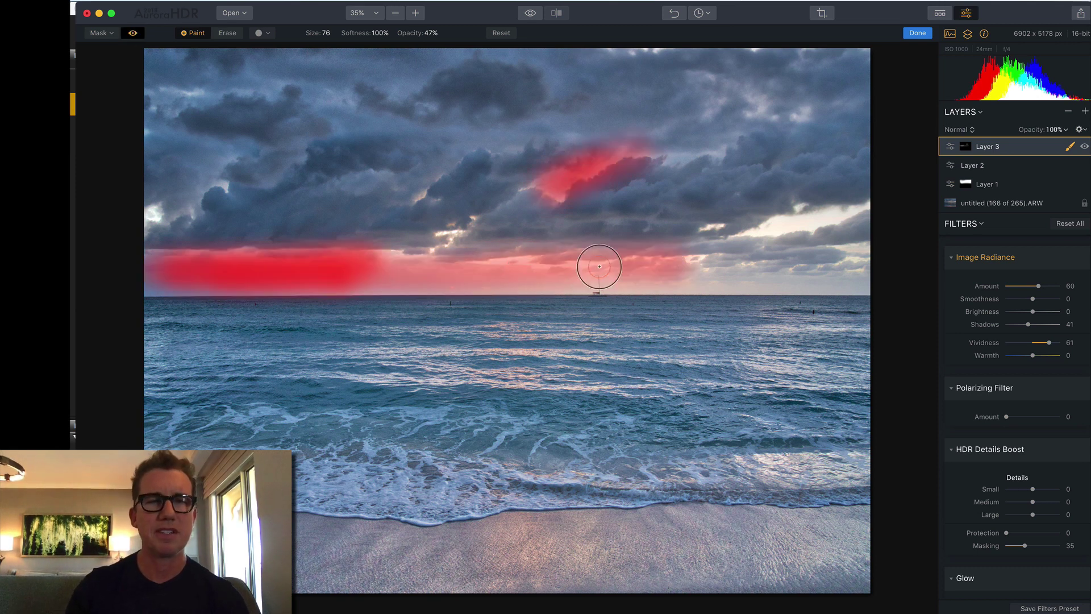
mouse_move(786, 266)
left_mouse_down()
mouse_move(770, 264)
mouse_move(850, 261)
mouse_move(809, 268)
left_mouse_up()
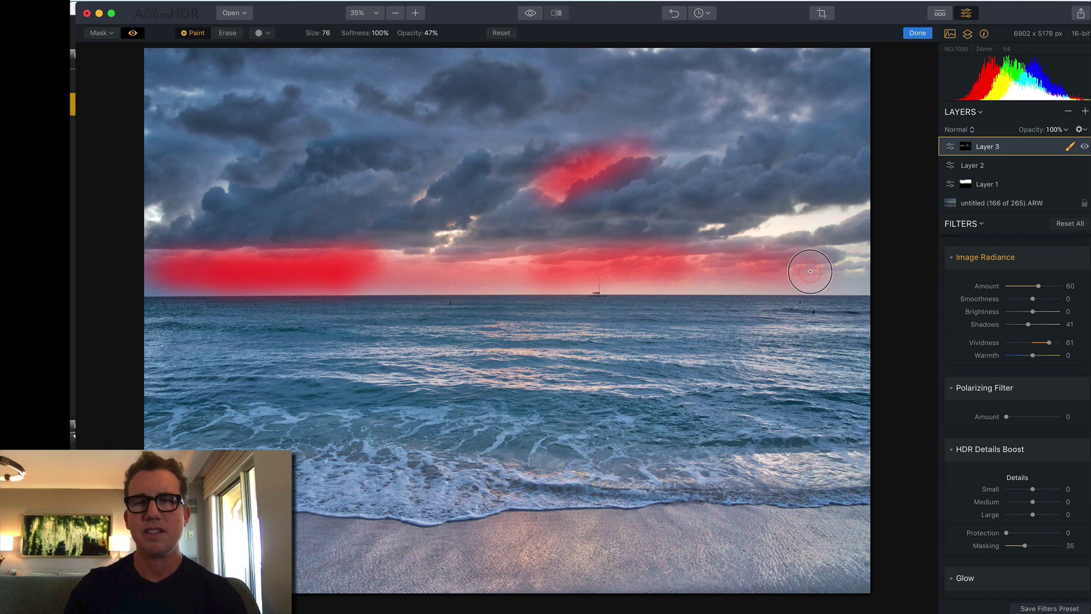
mouse_move(772, 229)
left_mouse_down()
mouse_move(867, 202)
mouse_move(757, 238)
mouse_move(672, 152)
mouse_move(723, 152)
left_mouse_up()
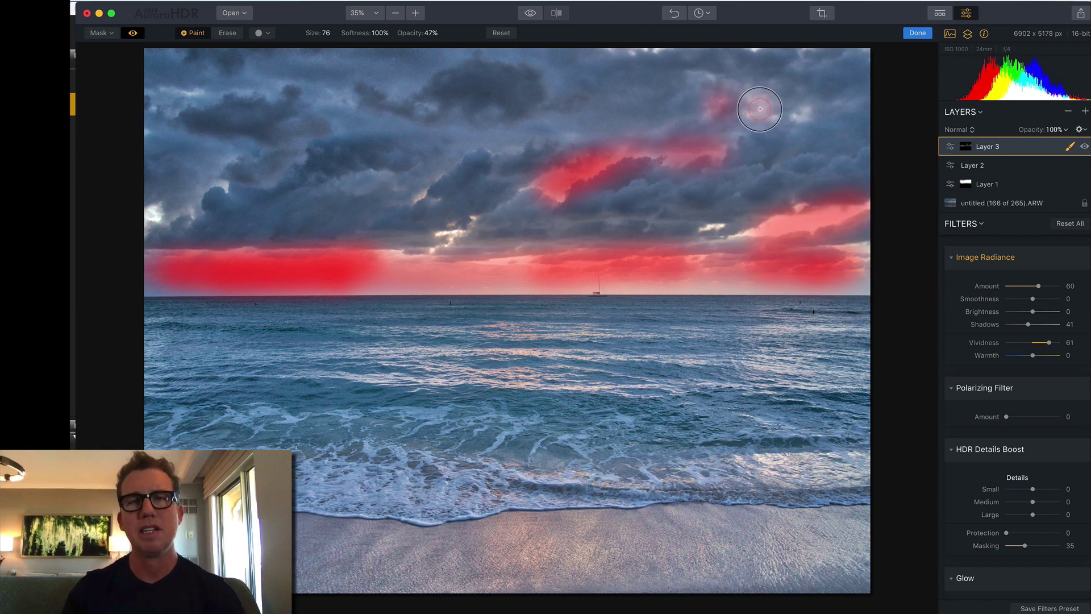
left_click_drag(760, 108, 799, 113)
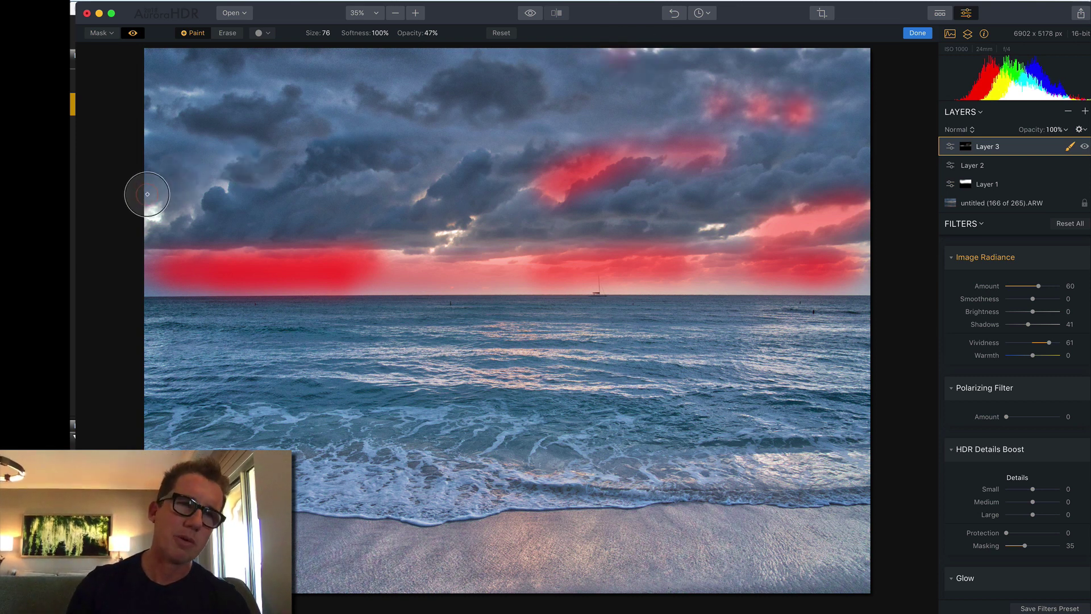
left_click_drag(148, 194, 146, 207)
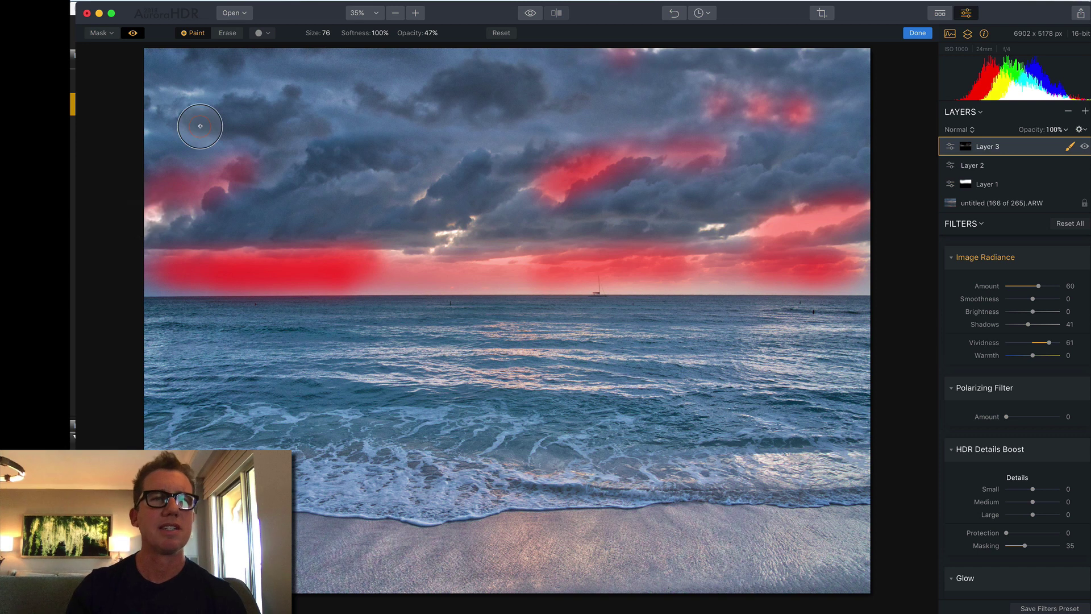
mouse_move(150, 105)
left_mouse_down()
mouse_move(187, 94)
mouse_move(136, 96)
left_mouse_up()
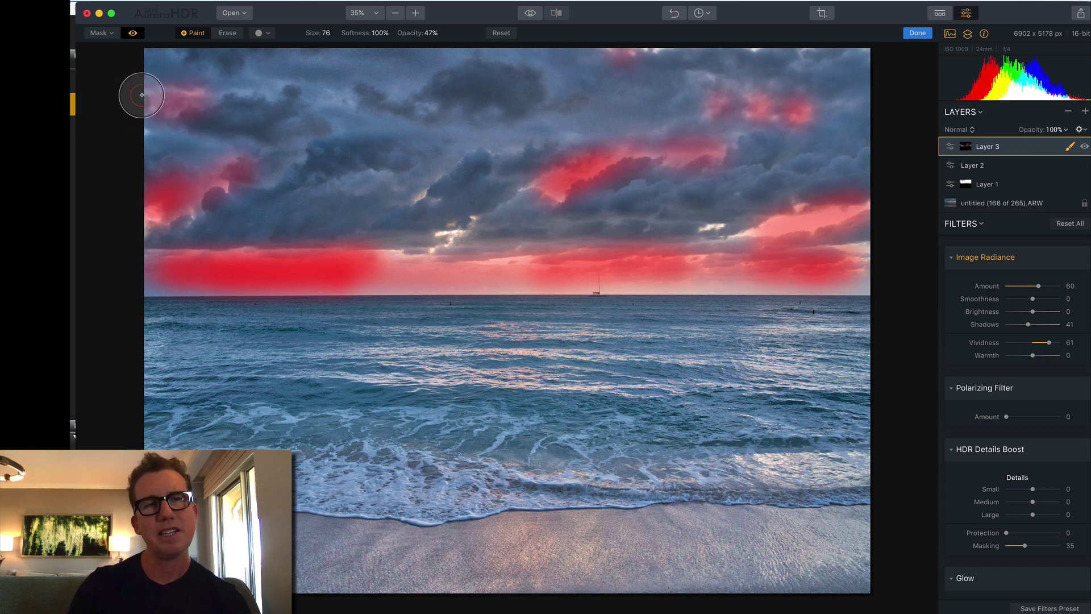
- Extend the mask across the upper clouds and the full horizon band, then hide the overlay
mouse_move(251, 80)
left_mouse_down()
mouse_move(305, 75)
mouse_move(352, 116)
left_mouse_up()
mouse_move(574, 57)
left_mouse_down()
mouse_move(690, 63)
mouse_move(716, 100)
mouse_move(662, 52)
mouse_move(698, 81)
mouse_move(651, 82)
mouse_move(689, 102)
mouse_move(678, 91)
mouse_move(771, 104)
mouse_move(698, 154)
left_mouse_up()
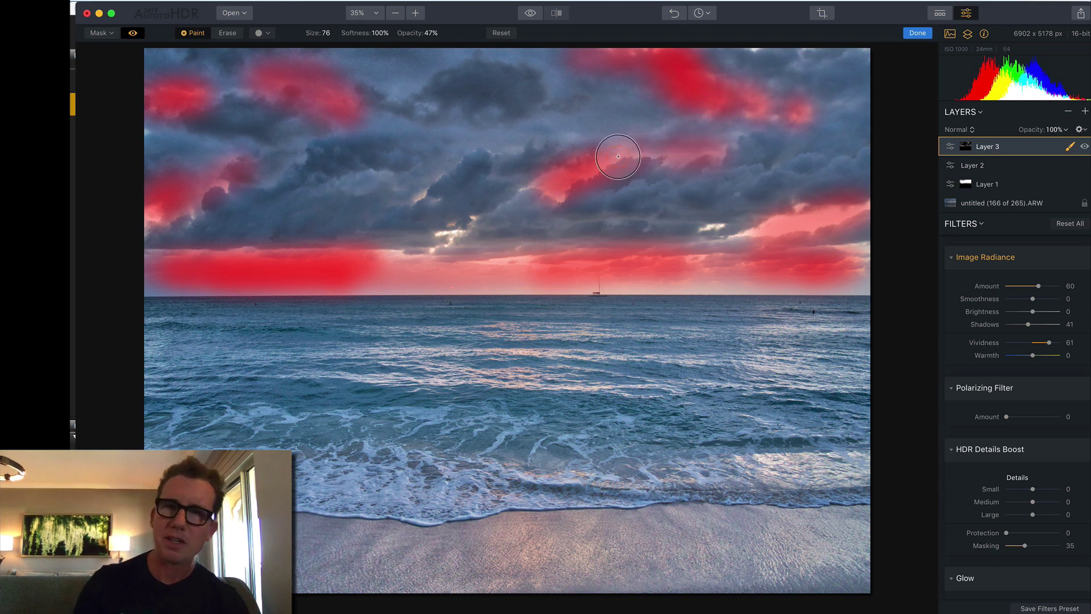
mouse_move(538, 226)
left_mouse_down()
mouse_move(557, 248)
mouse_move(511, 271)
mouse_move(149, 267)
mouse_move(177, 264)
mouse_move(143, 274)
mouse_move(647, 286)
mouse_move(885, 268)
mouse_move(737, 282)
mouse_move(707, 269)
mouse_move(772, 269)
mouse_move(658, 283)
mouse_move(859, 273)
mouse_move(805, 273)
left_mouse_up()
left_click(132, 33)
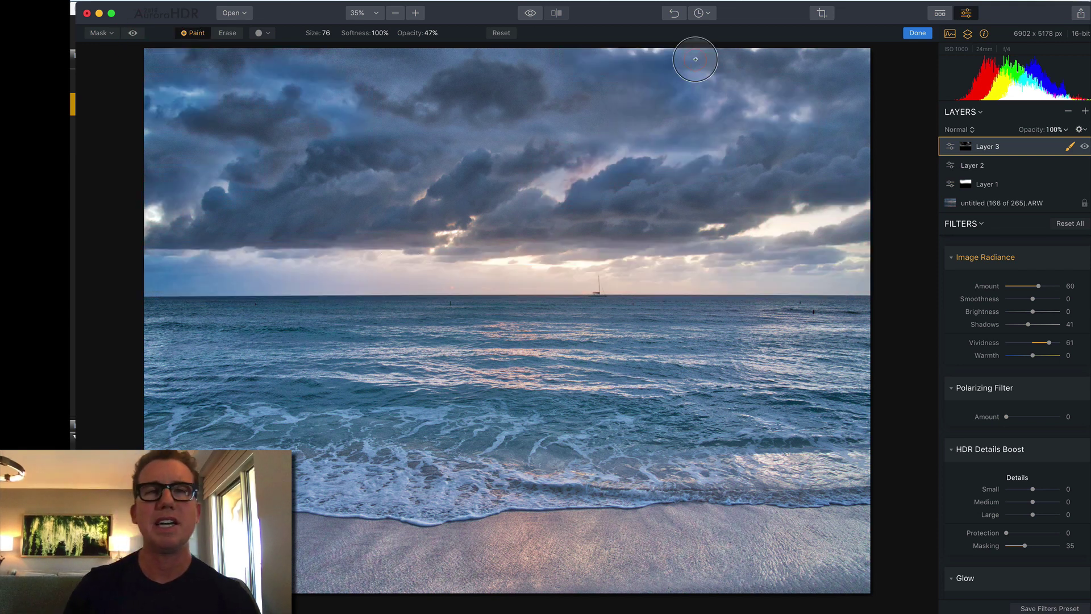
- Compare the seascape with and without Layer 3's glow, then scroll back to its Image Radiance settings
left_click(1084, 148)
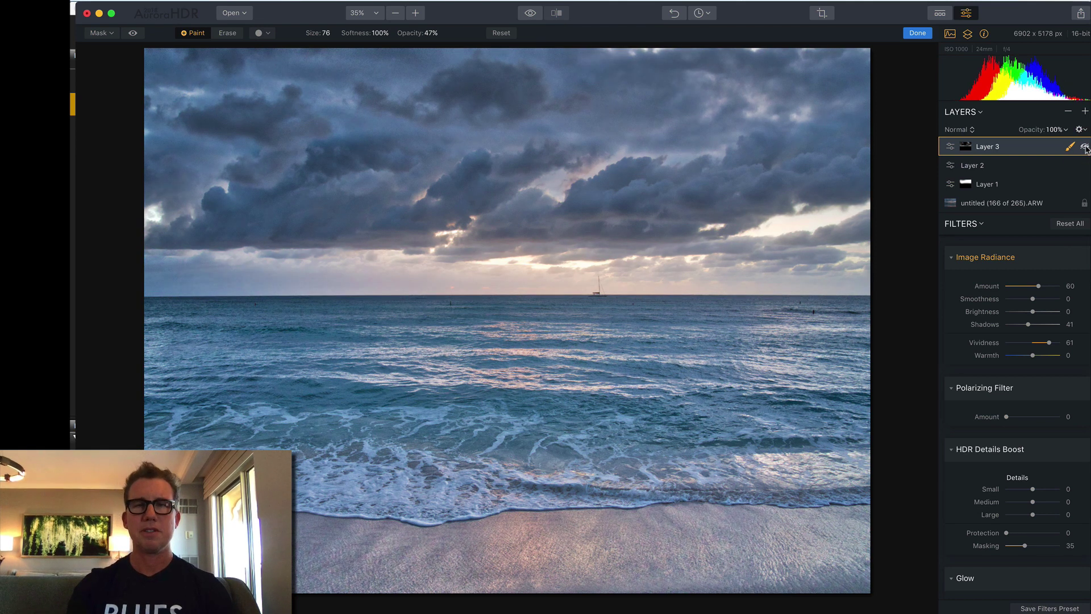
left_click(1084, 147)
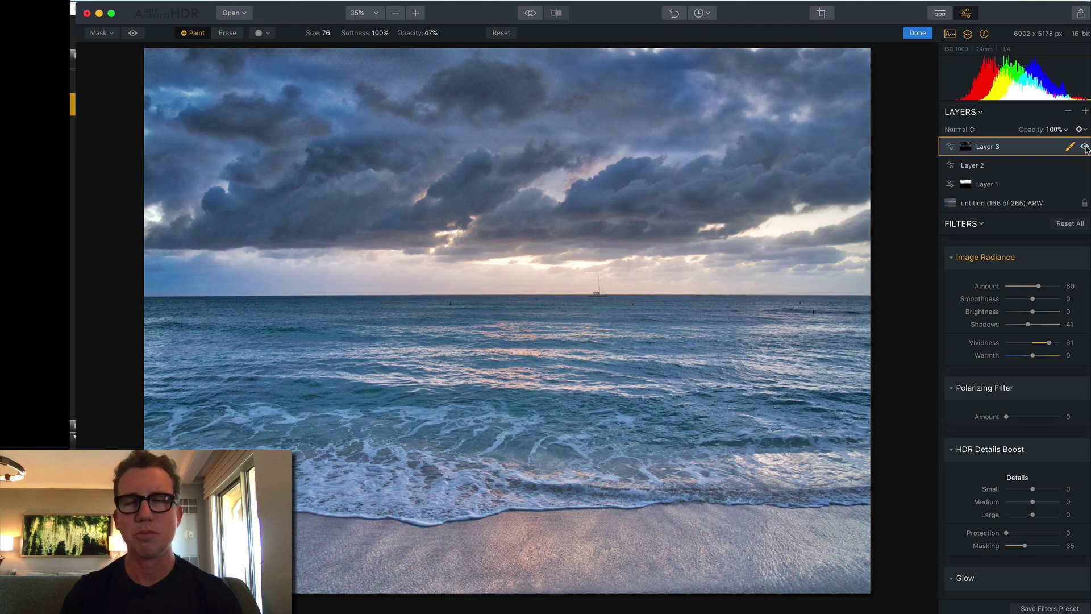
scroll(1063, 426, "down", 10)
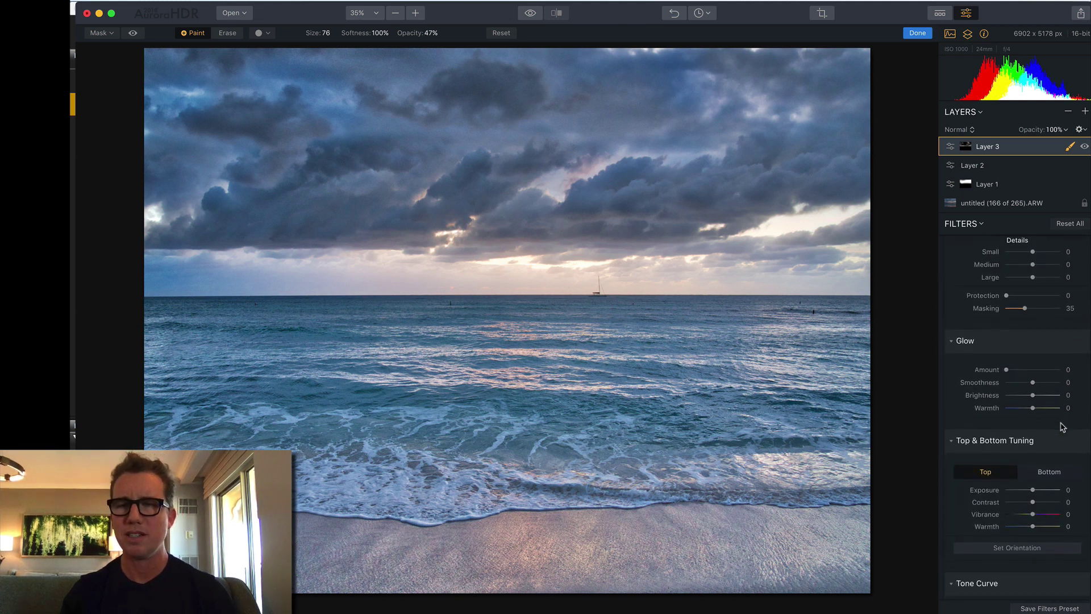
scroll(1063, 426, "up", 10)
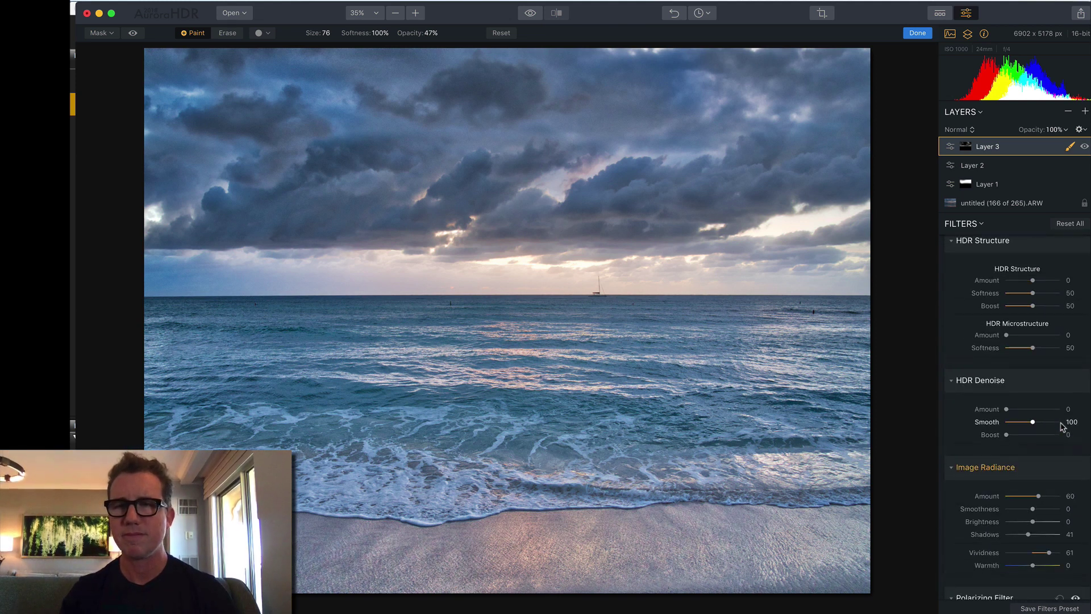
scroll(1060, 432, "up", 2)
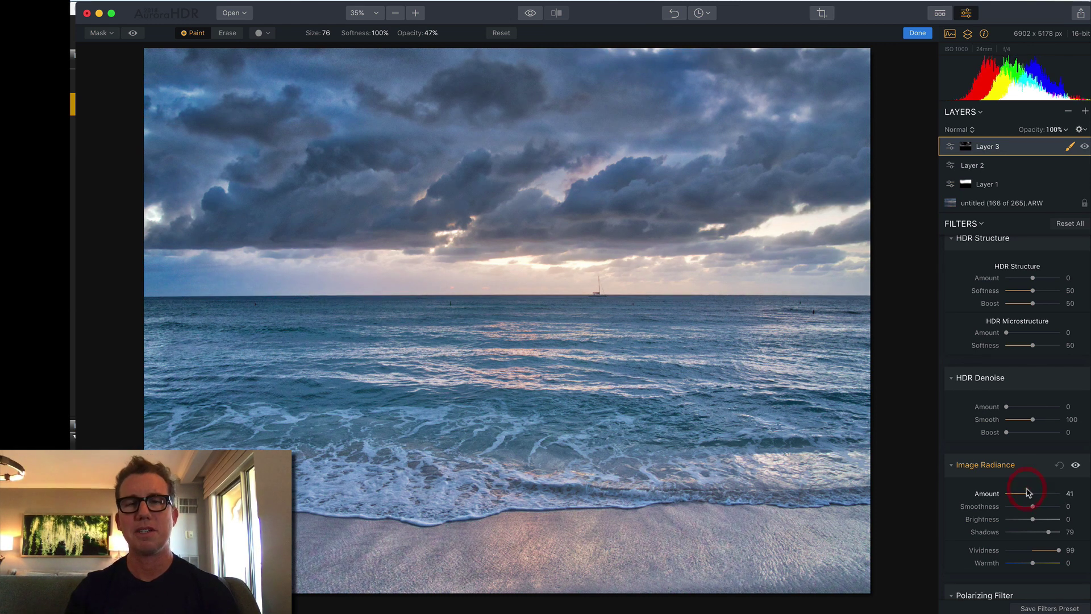
- Enlarge the brush to size 184, paint the glow onto the sand, and check it against Layer 3 hidden
key("bracketright")
key("bracketright")
key("bracketright")
key("bracketright")
key("bracketright")
key("bracketright")
key("bracketright")
key("bracketright")
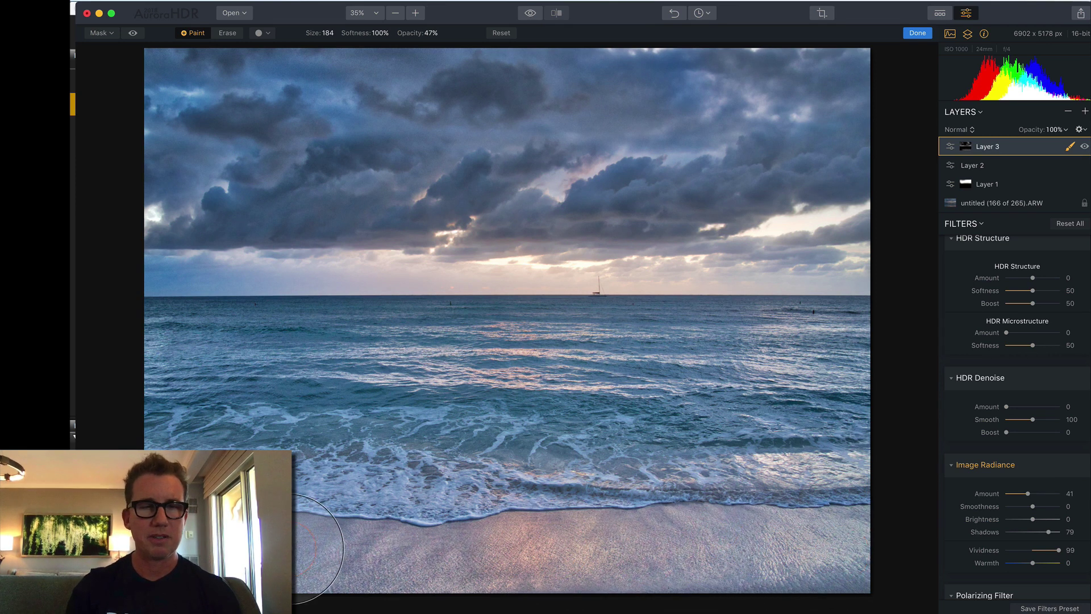
left_click(299, 550)
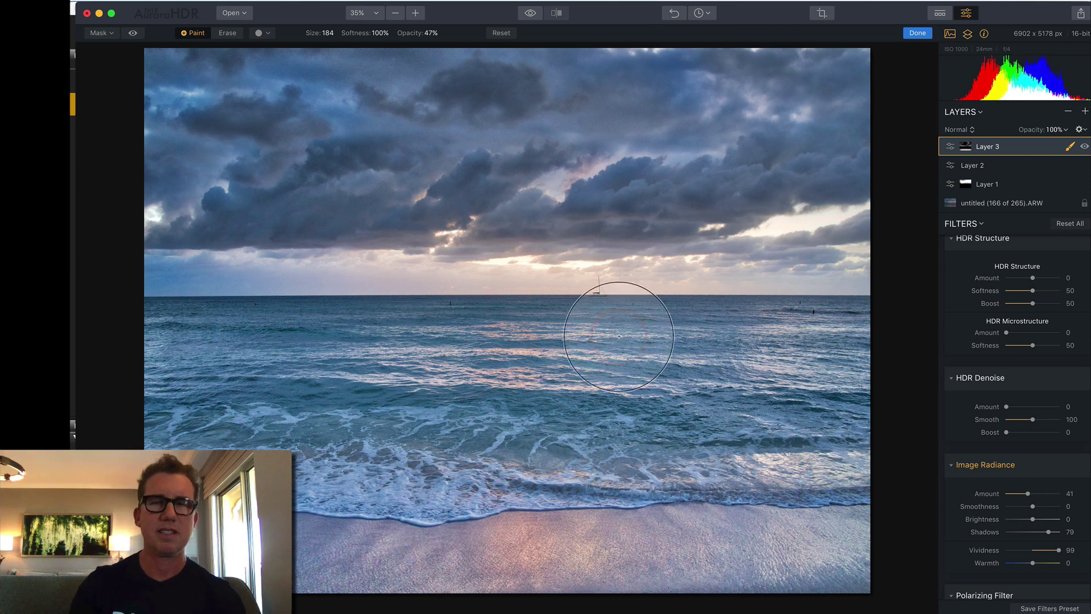
left_click(1084, 148)
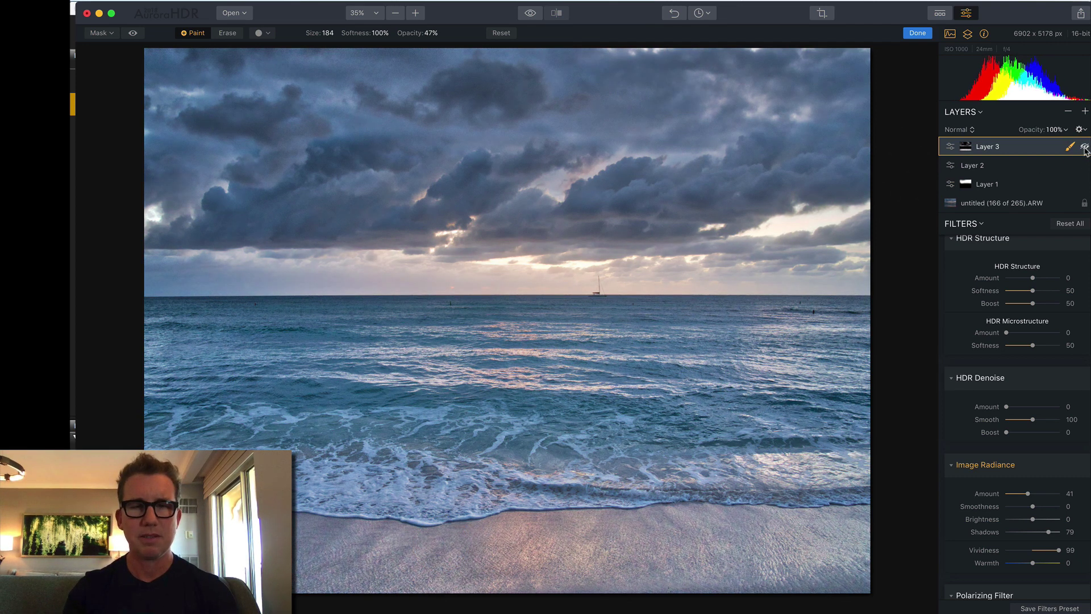
left_click(1084, 148)
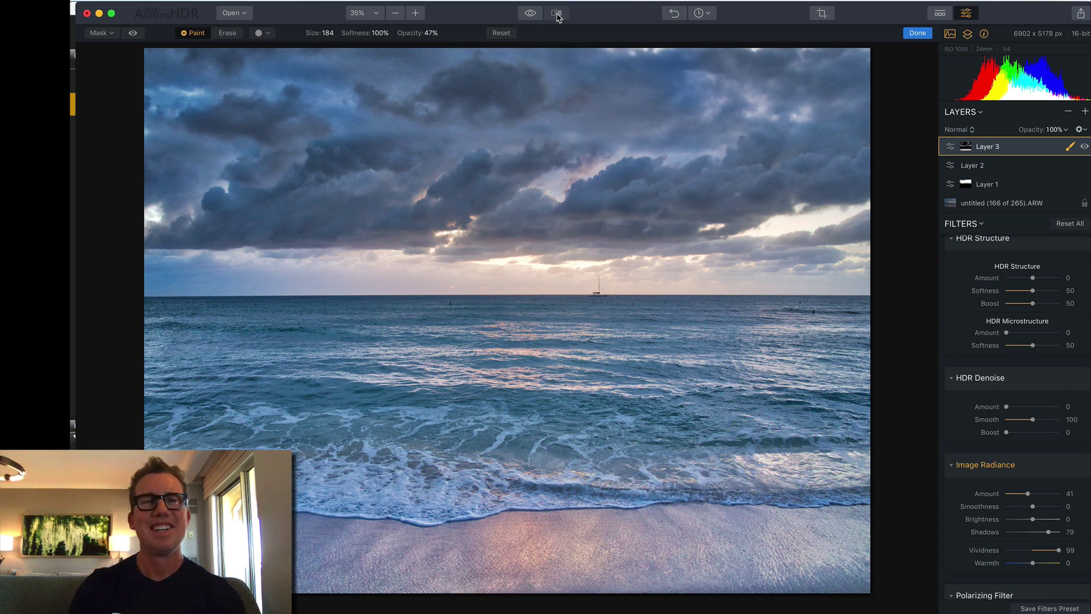
- Finish the layer mask and sweep a split before/after divider across the seascape
left_click(918, 33)
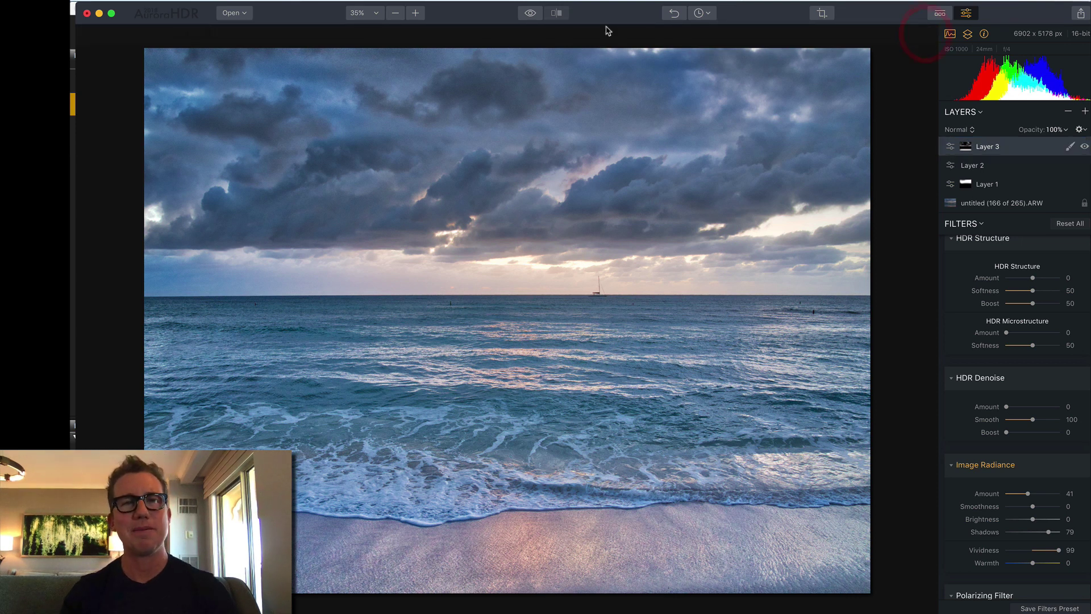
left_click(557, 13)
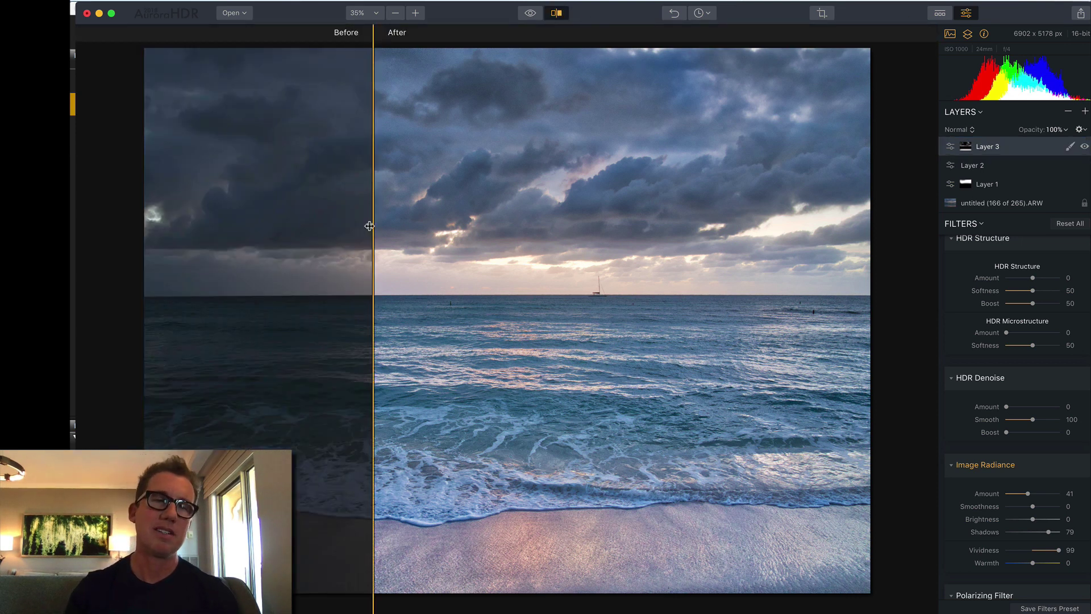
left_click_drag(372, 226, 290, 184)
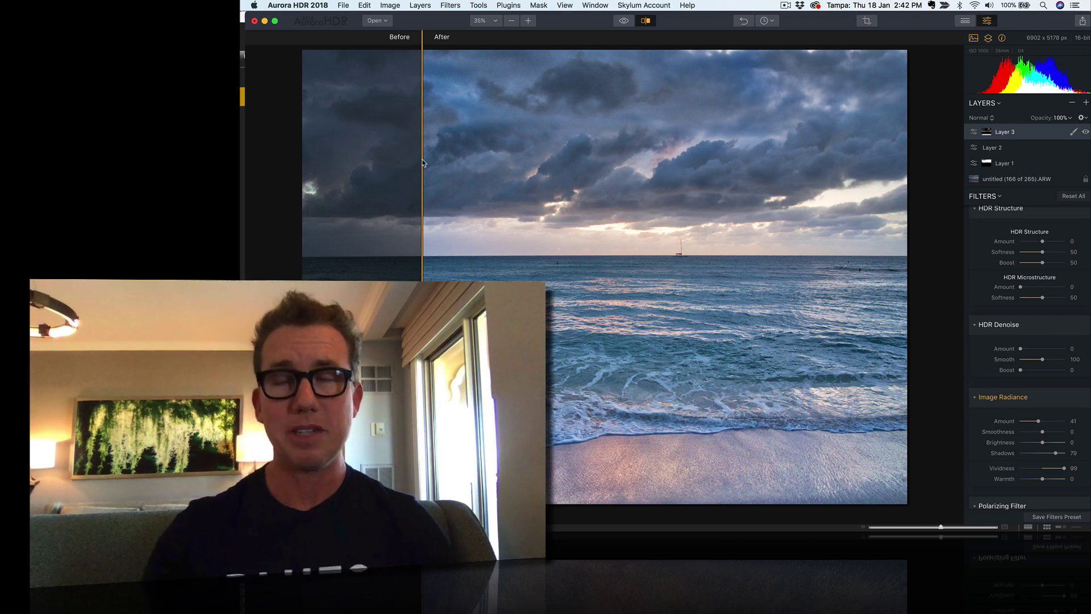
- Scroll down through the remaining filters in the Filters panel
scroll(1035, 384, "down", 10)
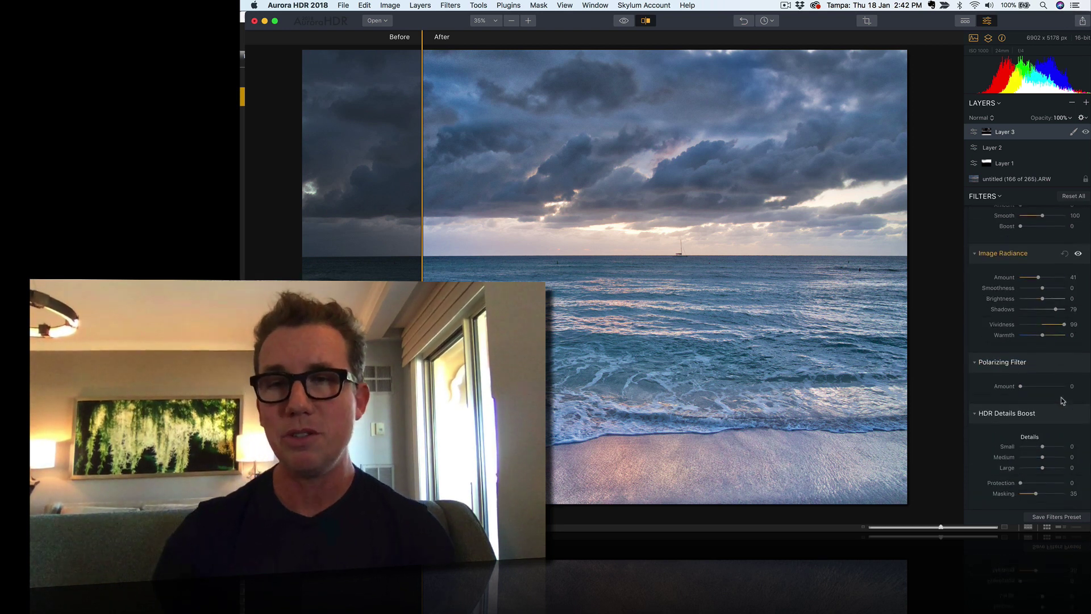
scroll(1063, 401, "down", 7)
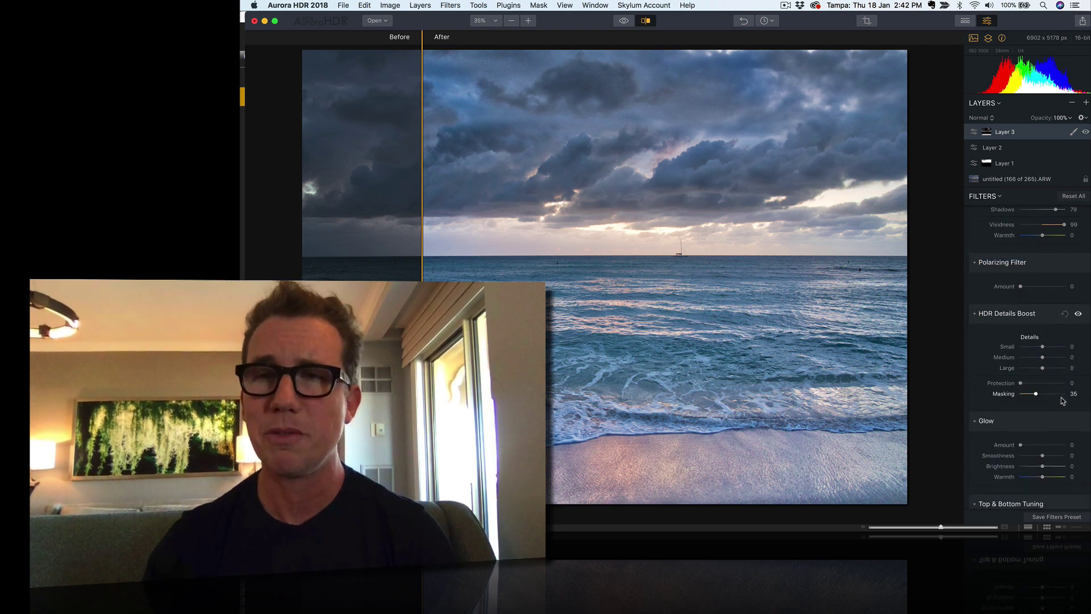
scroll(1062, 401, "down", 4)
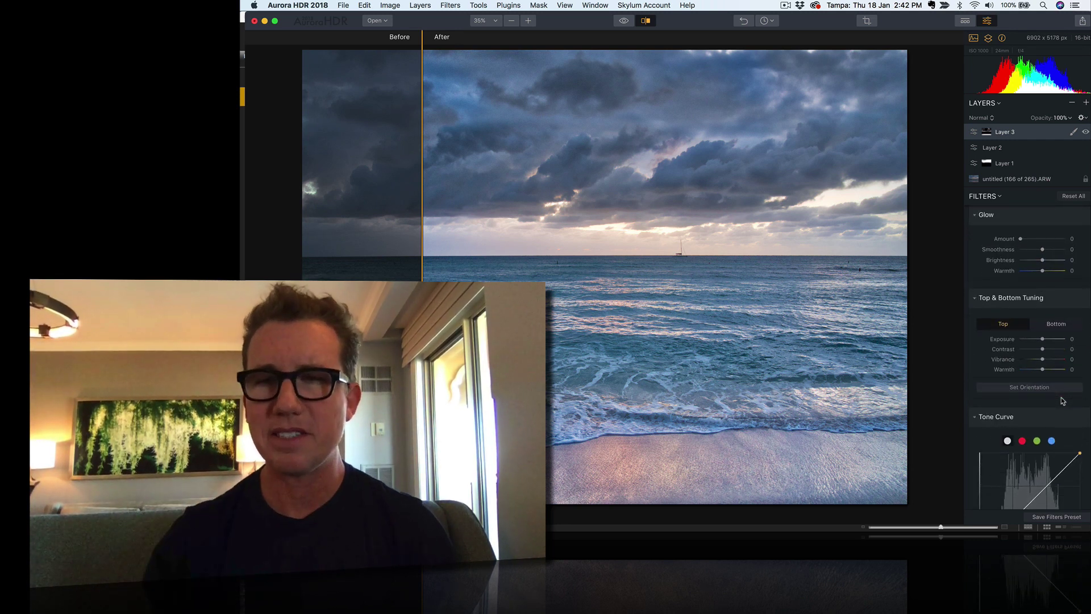
scroll(1062, 401, "down", 8)
scroll(1062, 401, "down", 1)
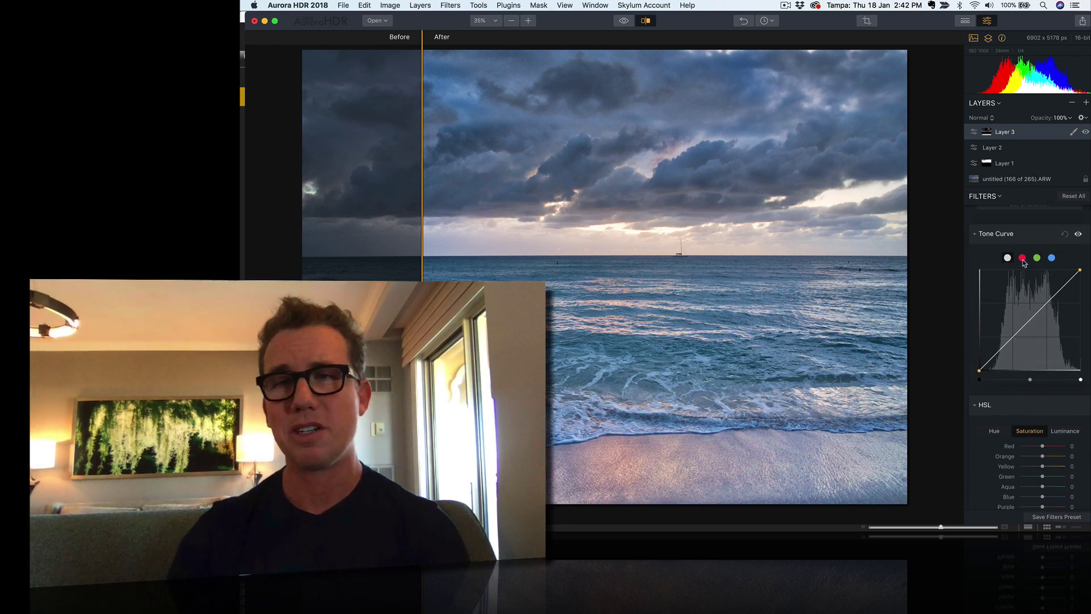
scroll(1066, 269, "down", 5)
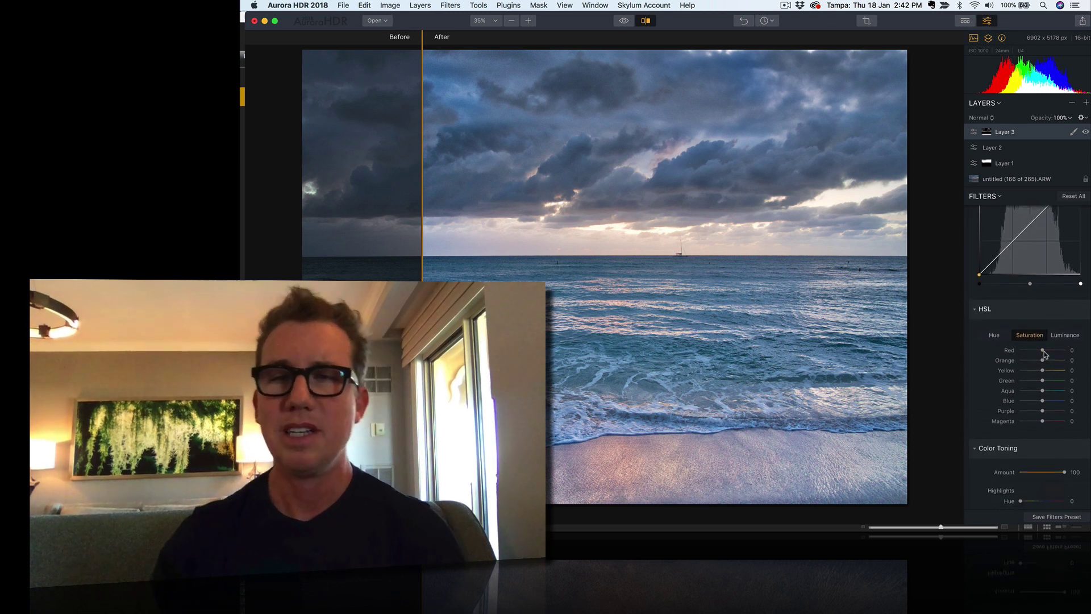
- Review the HSL Saturation and Luminance sliders, then scroll further down the panel
left_click(1042, 335)
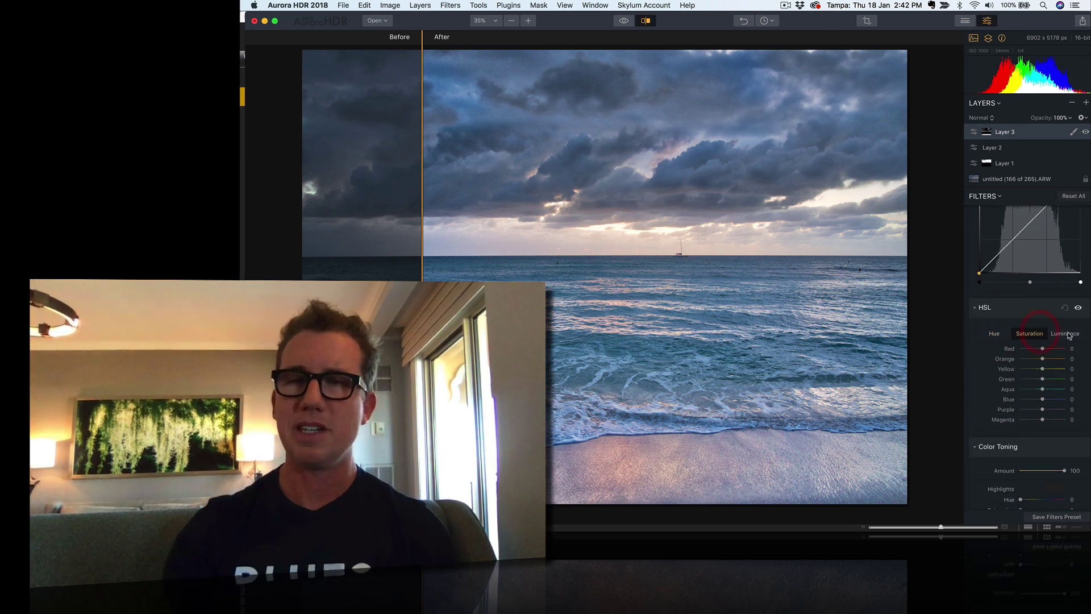
left_click(1067, 334)
scroll(1069, 336, "down", 6)
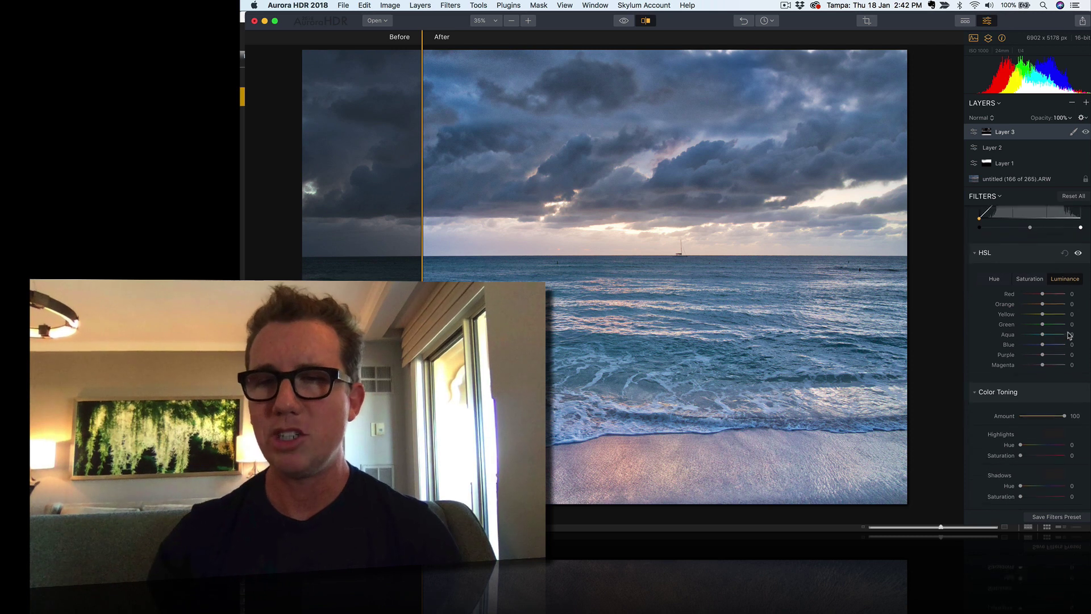
scroll(1069, 327, "down", 4)
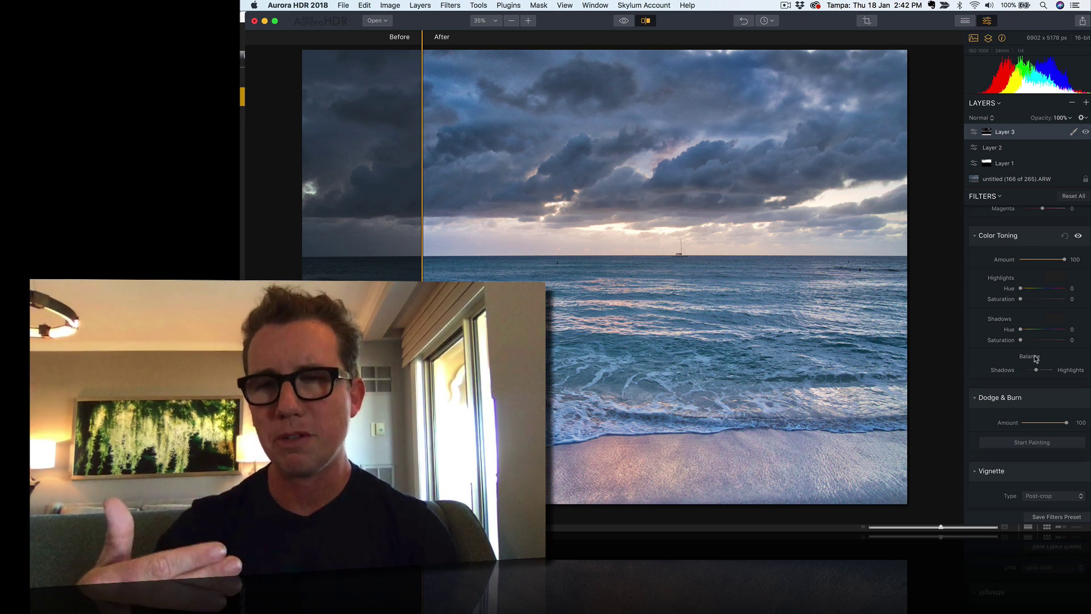
scroll(1036, 358, "down", 4)
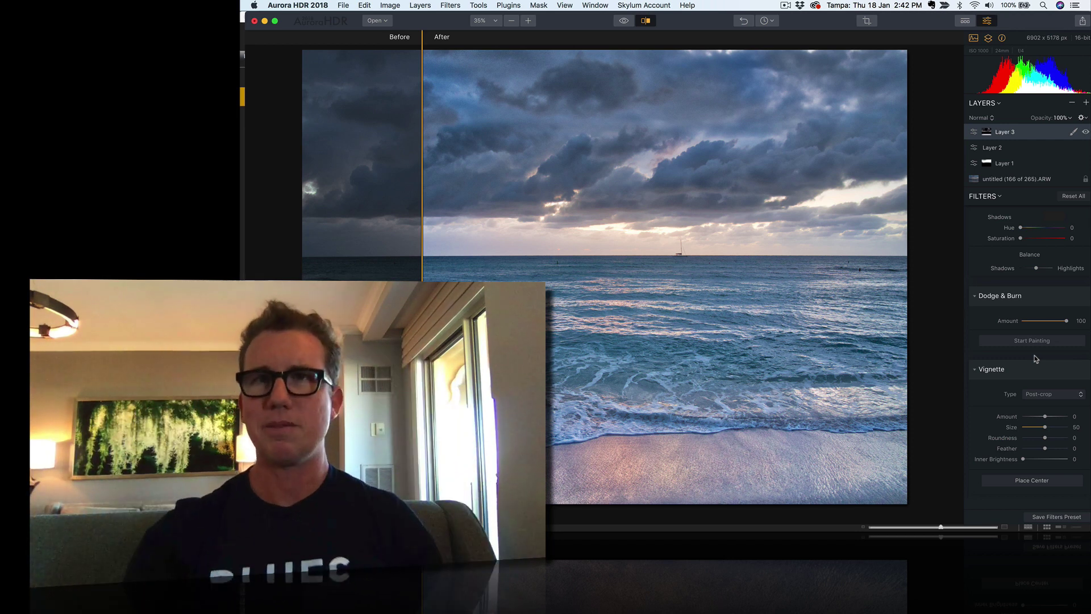
left_click(965, 22)
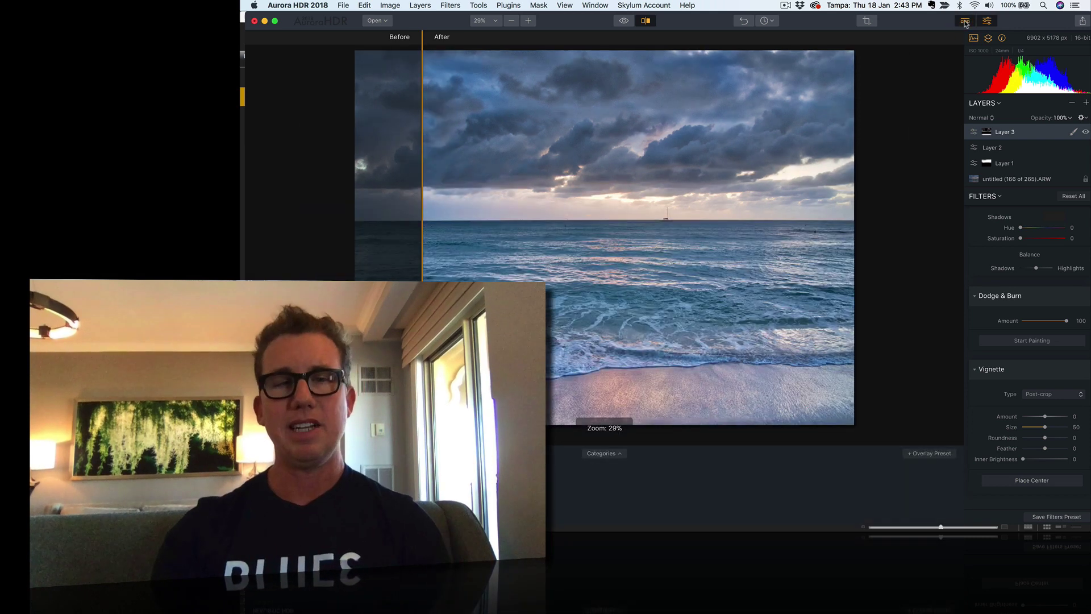